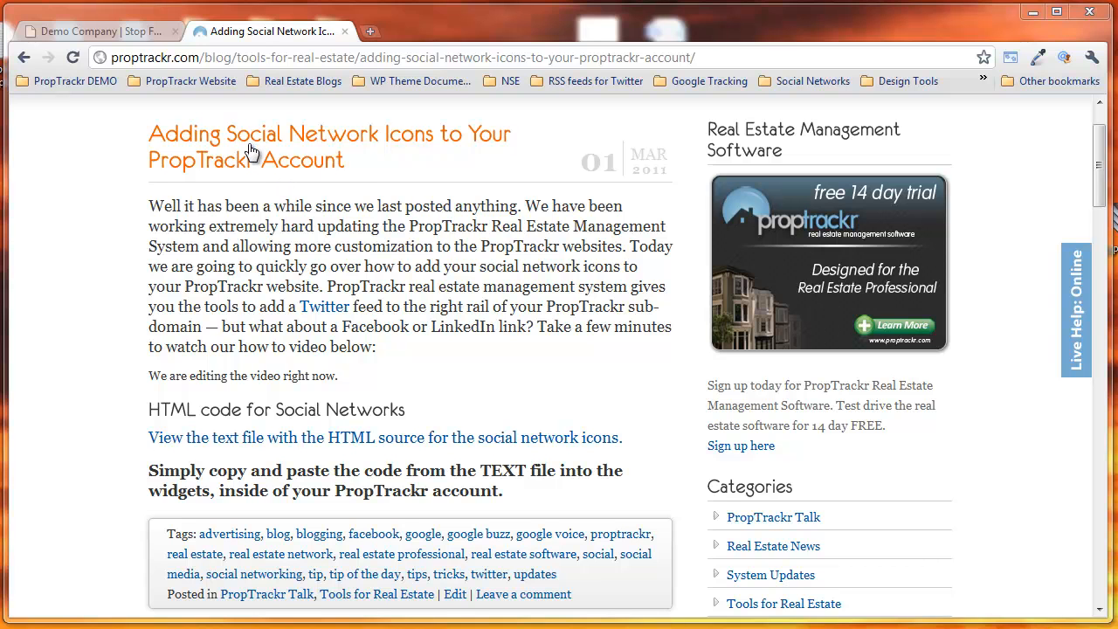
Step: Open the demo site's login page in a new tab and log in with the prefilled credentials
{"action": "left_click", "coordinate": [77, 32]}
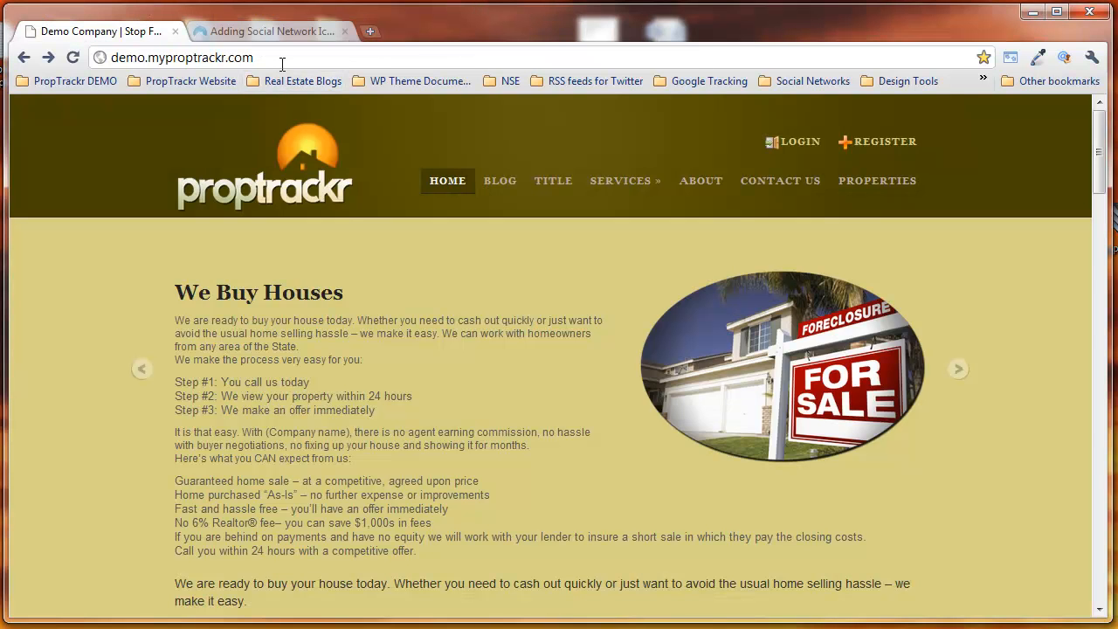
{"action": "left_click_drag", "start_coordinate": [276, 57], "coordinate": [100, 65]}
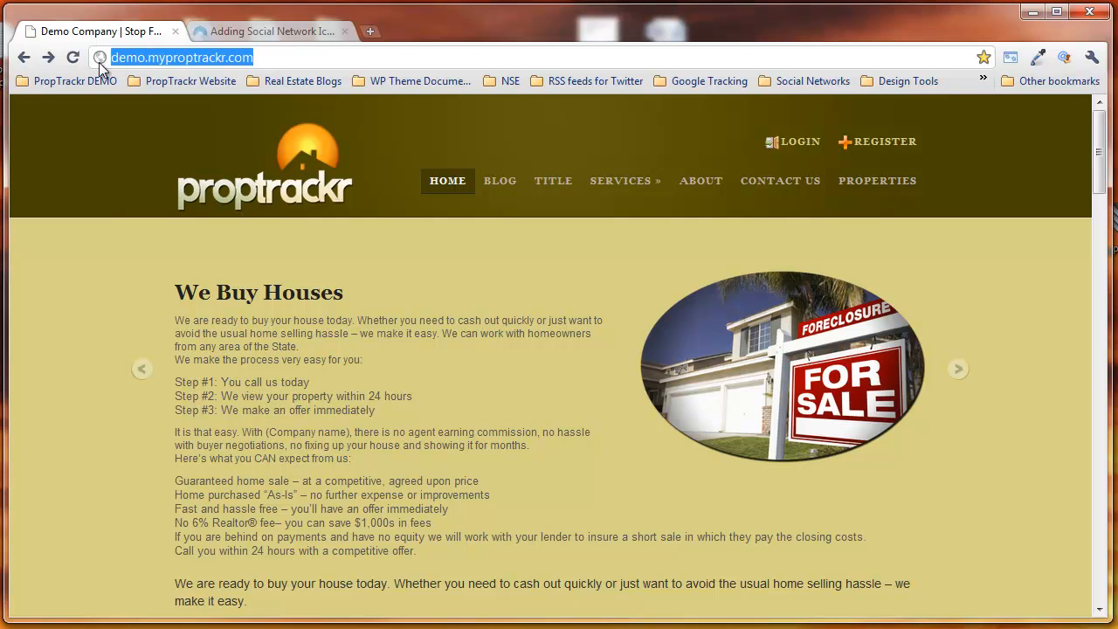
{"action": "left_click", "coordinate": [89, 254]}
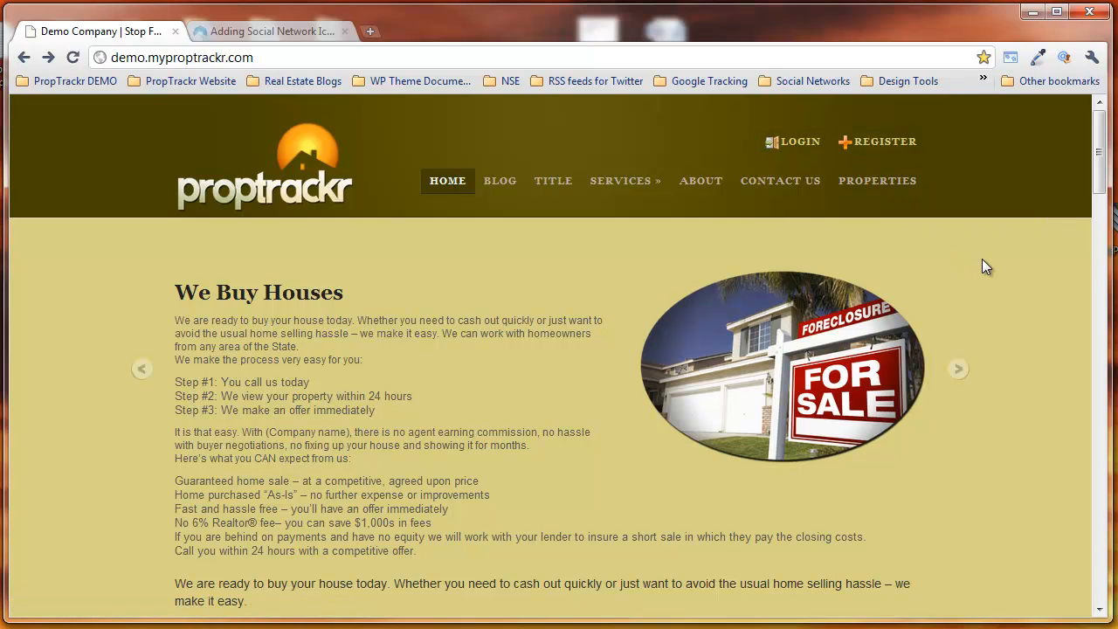
{"action": "right_click", "coordinate": [794, 145]}
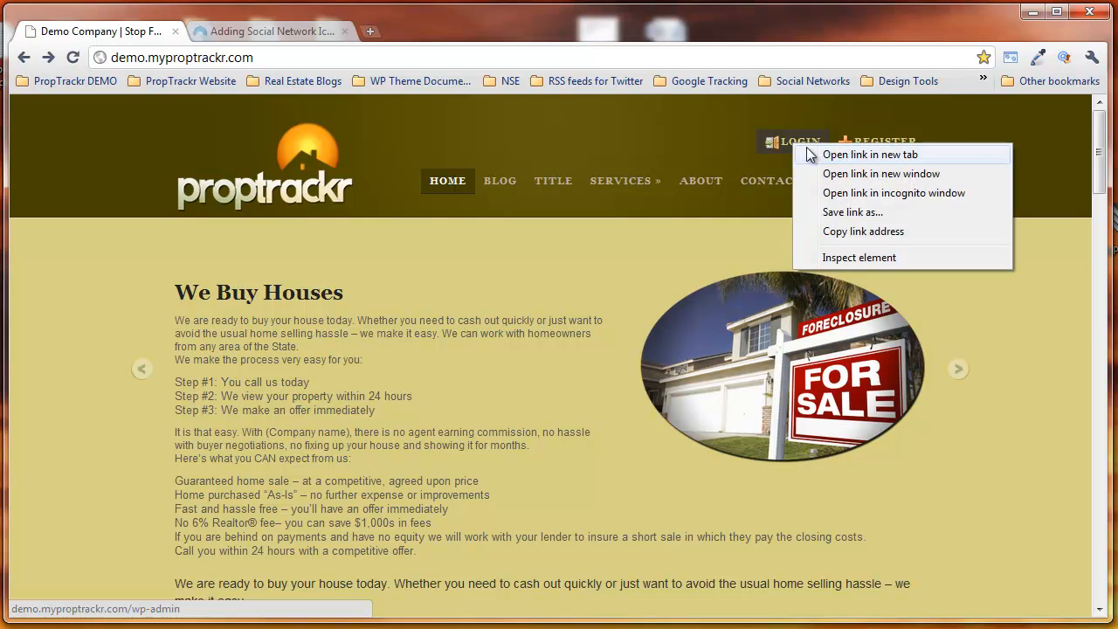
{"action": "left_click", "coordinate": [842, 157]}
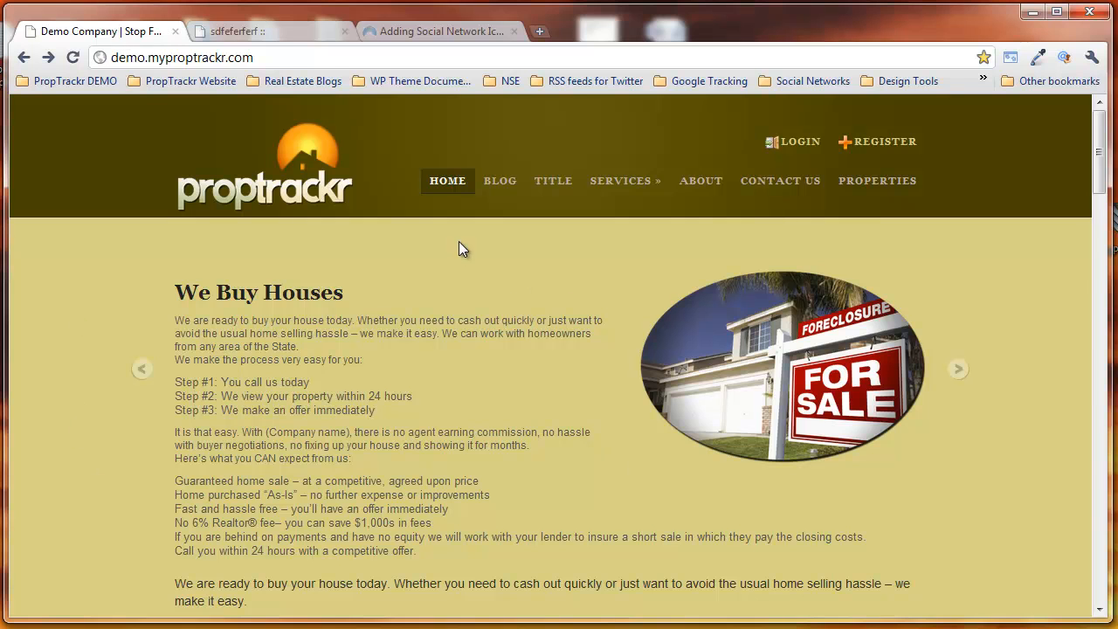
{"action": "left_click", "coordinate": [281, 33]}
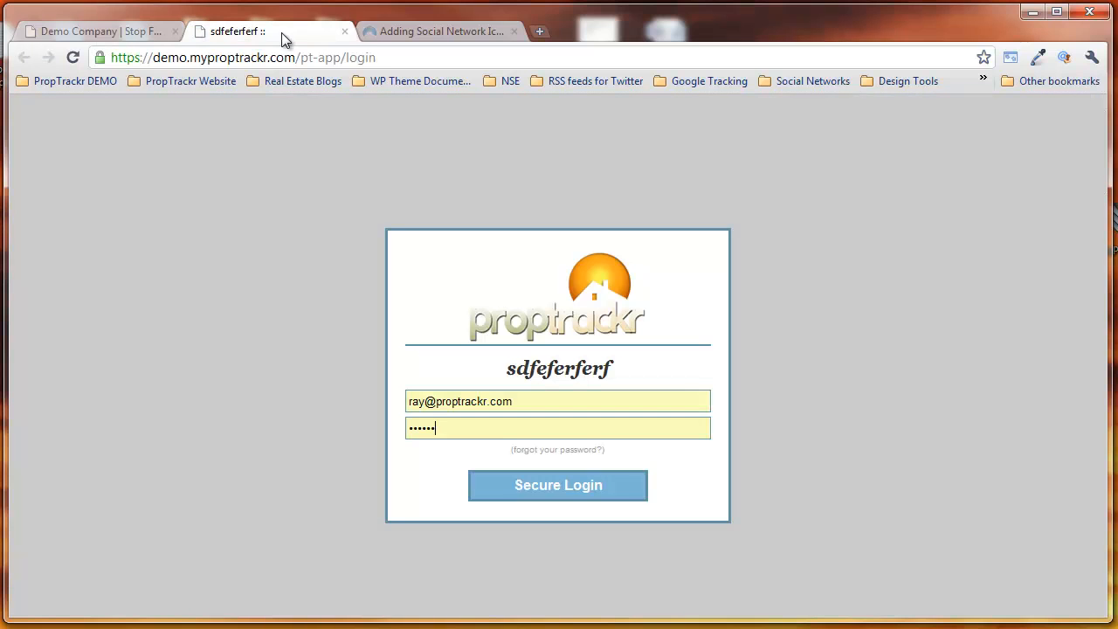
{"action": "left_click", "coordinate": [560, 487]}
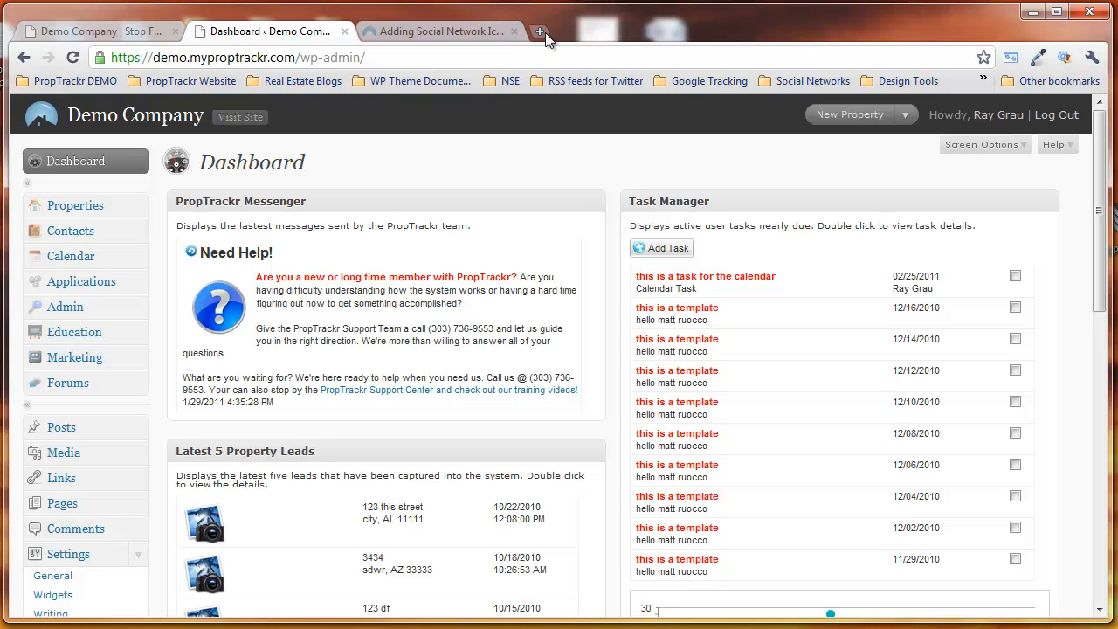
Step: Open iconfinder.com in a new browser tab
{"action": "left_click", "coordinate": [541, 32]}
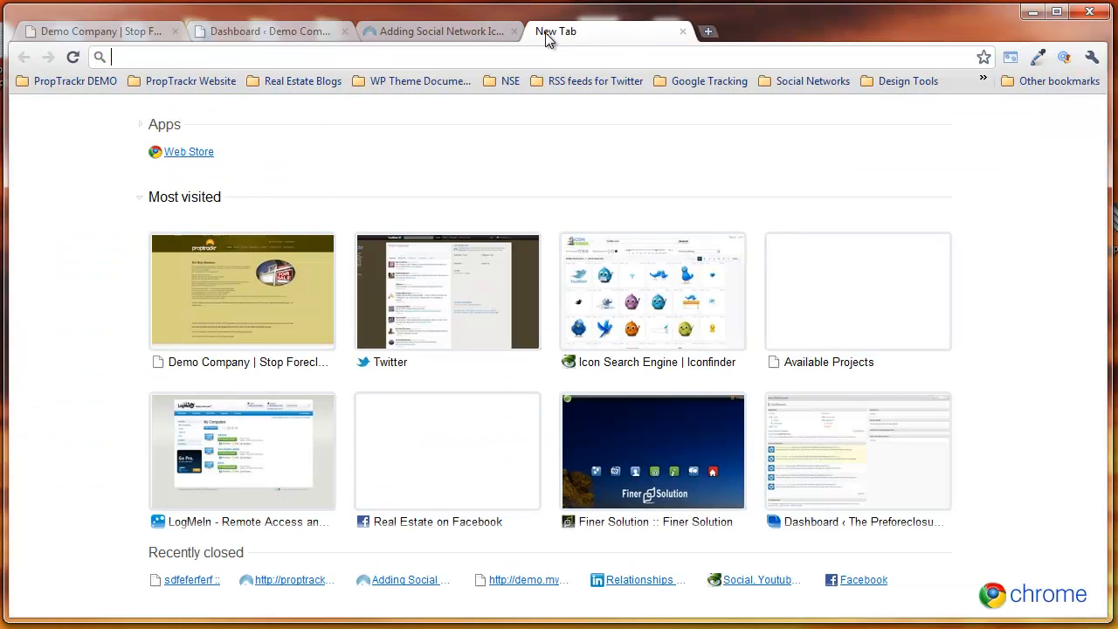
{"action": "type", "text": "iconfin"}
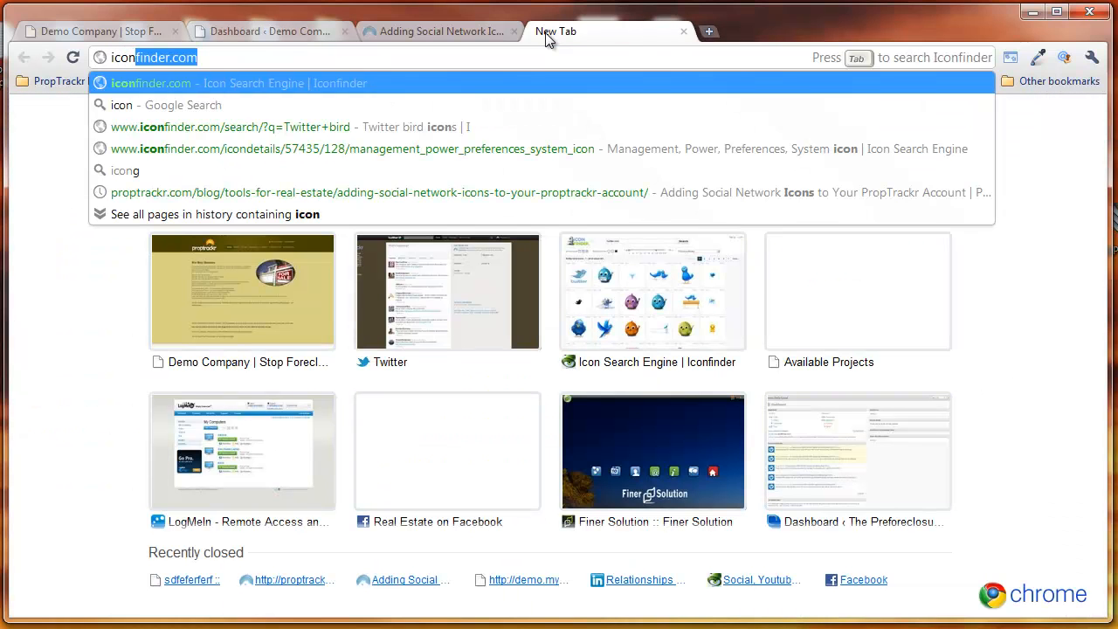
{"action": "type", "text": "der.com"}
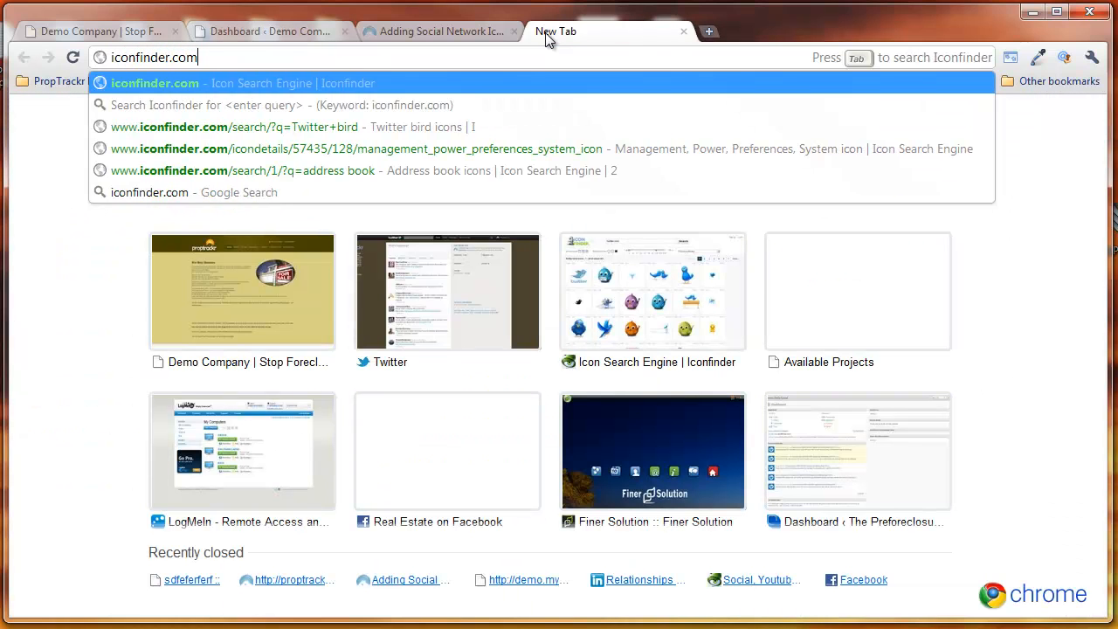
{"action": "key", "text": "Return"}
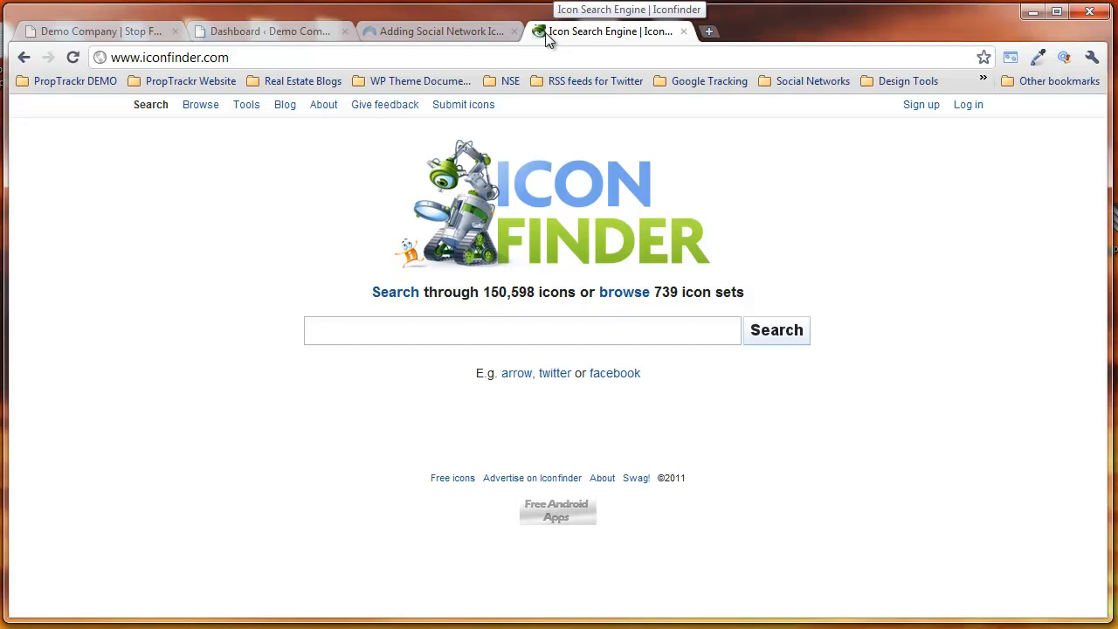
Step: Search for "social networking" icons and filter them by the license "Allowed for commercial use (No link required)"
{"action": "type", "text": "soci"}
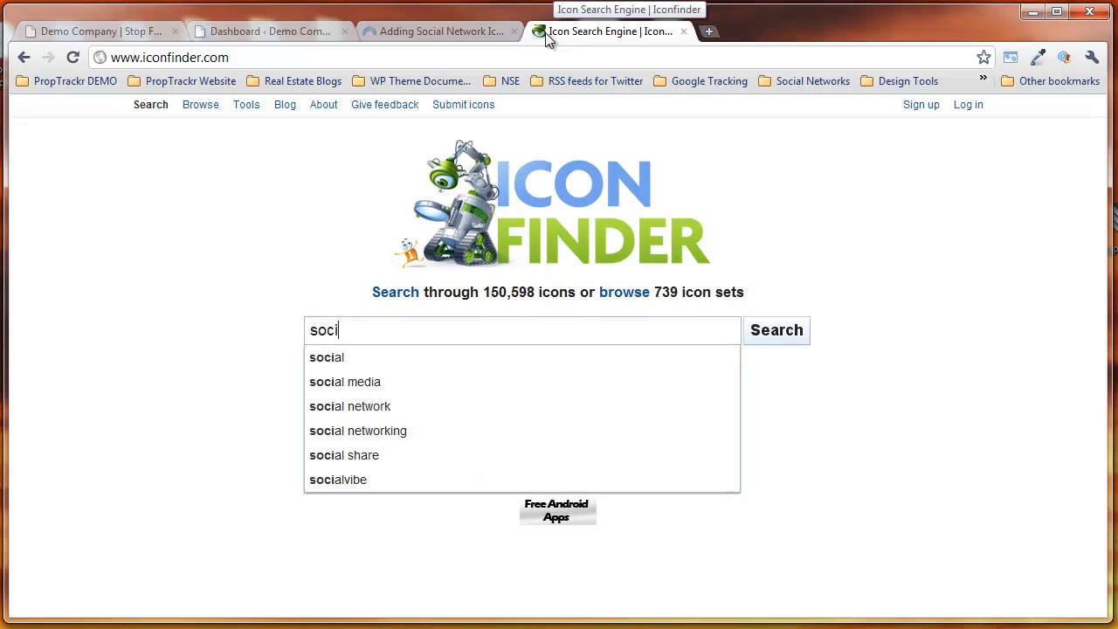
{"action": "type", "text": "al networking"}
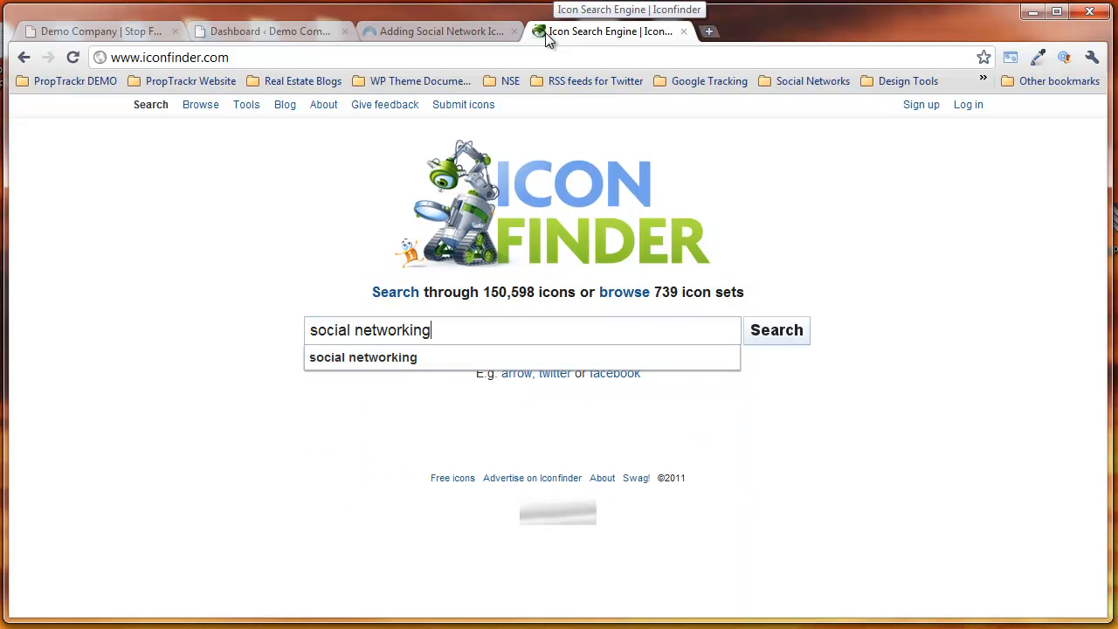
{"action": "key", "text": "Return"}
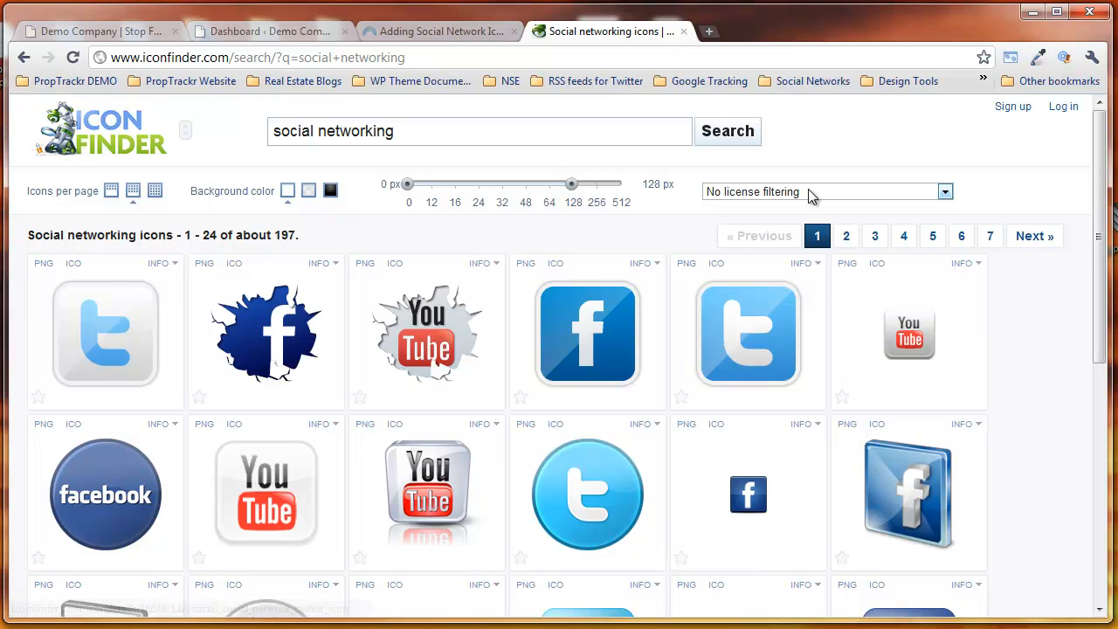
{"action": "left_click", "coordinate": [808, 193]}
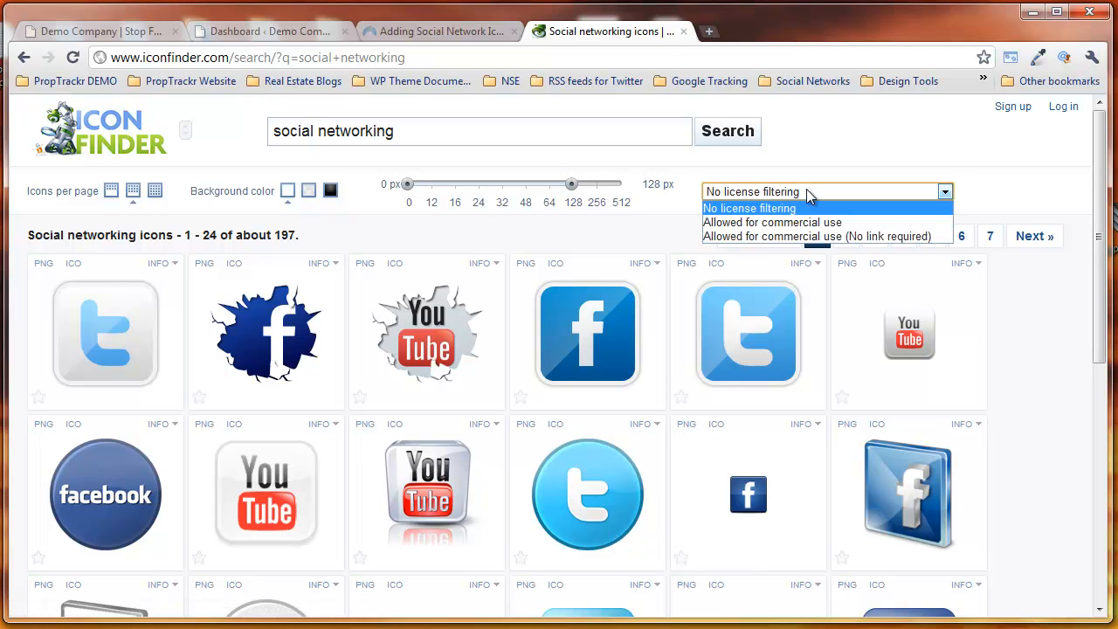
{"action": "left_click", "coordinate": [769, 238]}
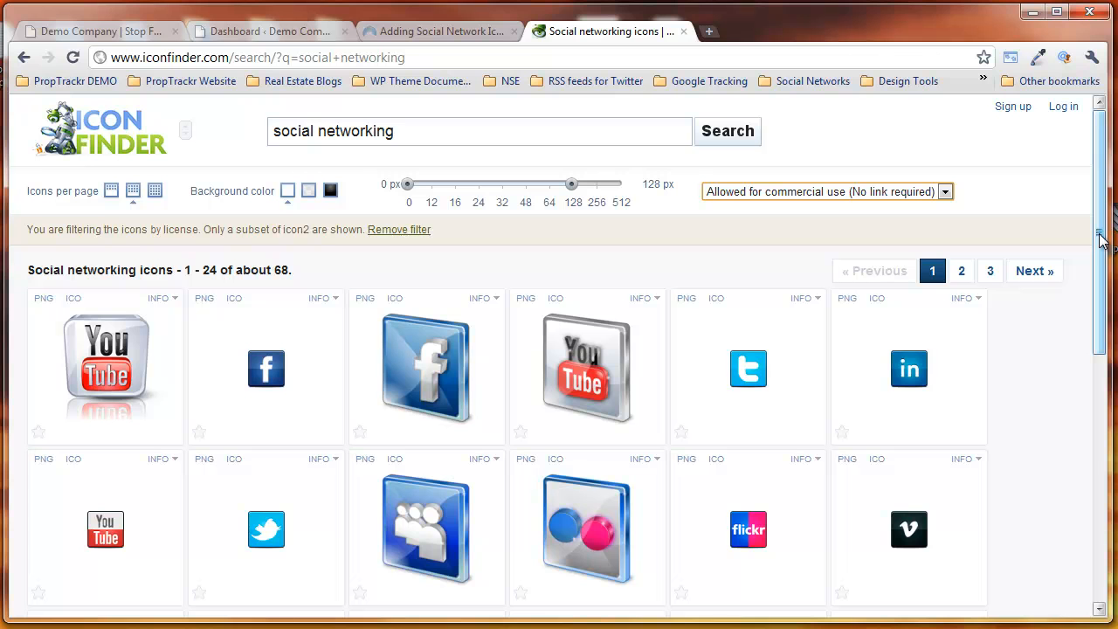
Step: Open the first YouTube icon's details and examine its download formats, other sizes and the matching icons in its set
{"action": "left_click_drag", "start_coordinate": [1101, 240], "coordinate": [1094, 274]}
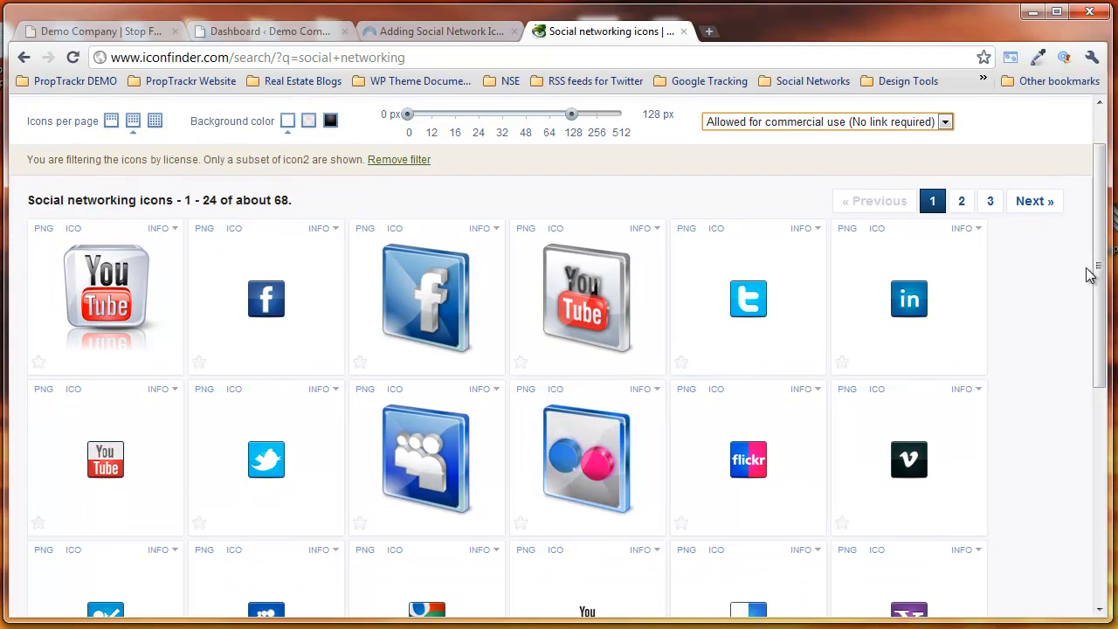
{"action": "left_click", "coordinate": [140, 301]}
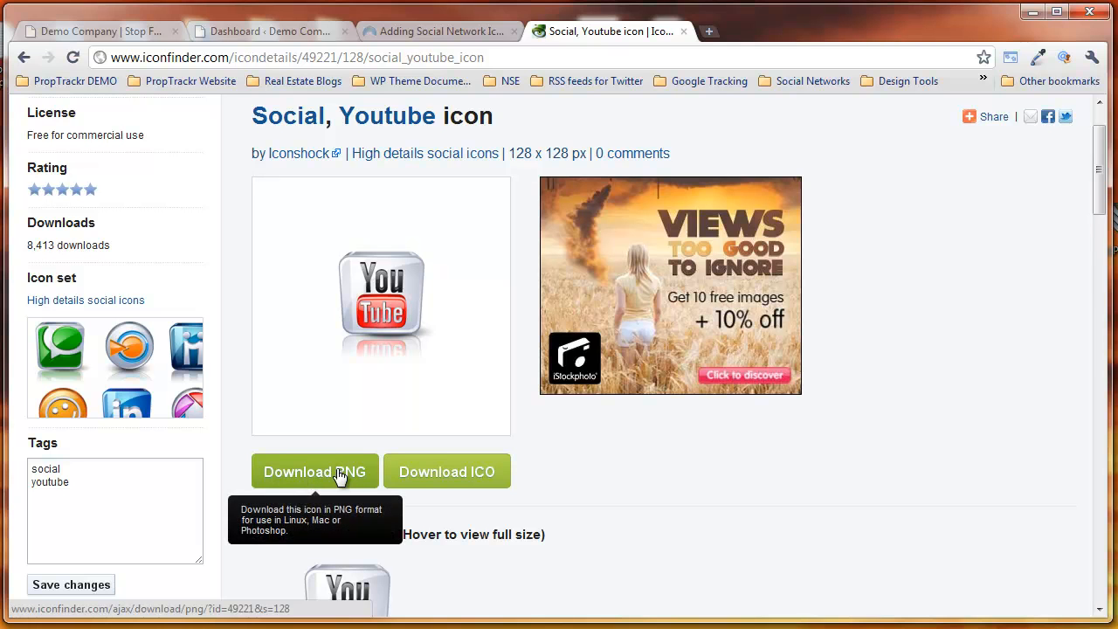
{"action": "scroll", "coordinate": [339, 472], "scroll_direction": "down", "scroll_amount": 1}
{"action": "scroll", "coordinate": [336, 462], "scroll_direction": "down", "scroll_amount": 2}
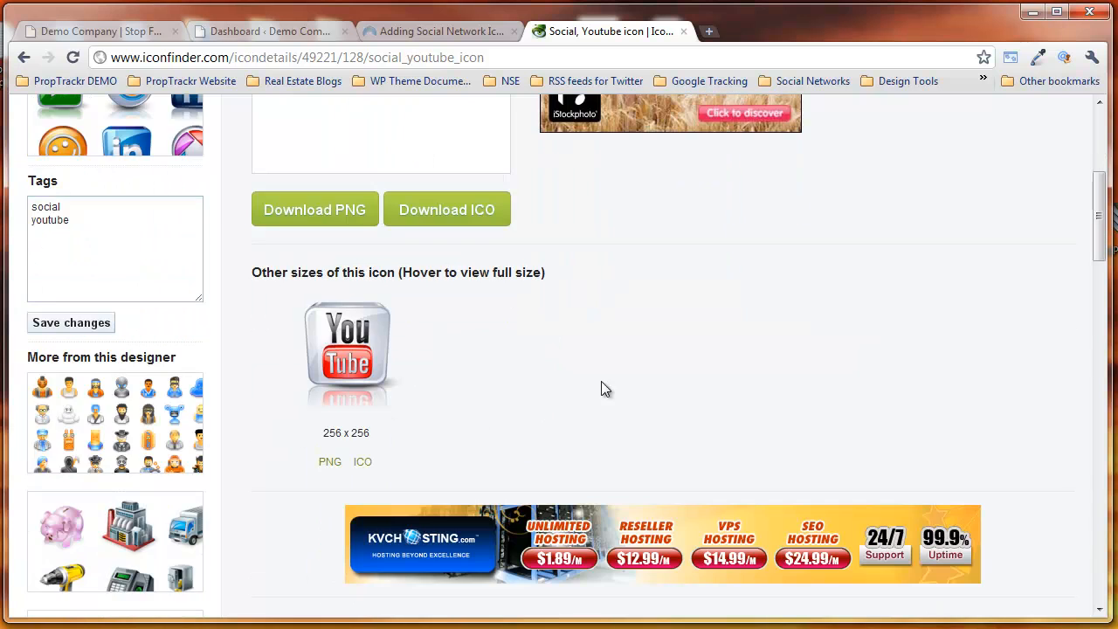
{"action": "scroll", "coordinate": [637, 377], "scroll_direction": "down", "scroll_amount": 5}
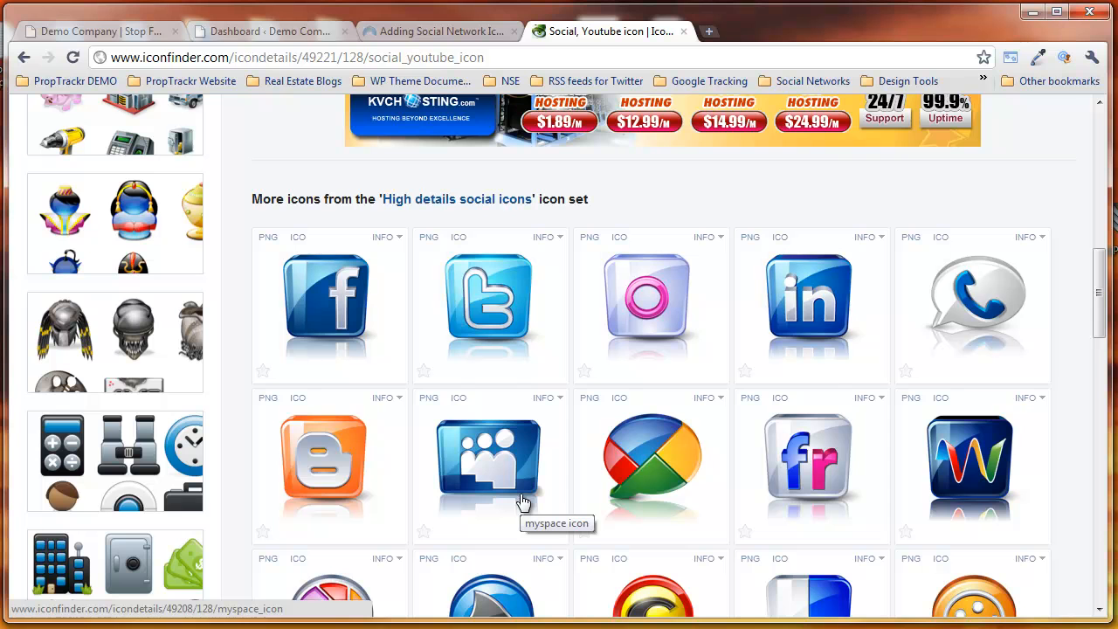
{"action": "scroll", "coordinate": [521, 494], "scroll_direction": "up", "scroll_amount": 8}
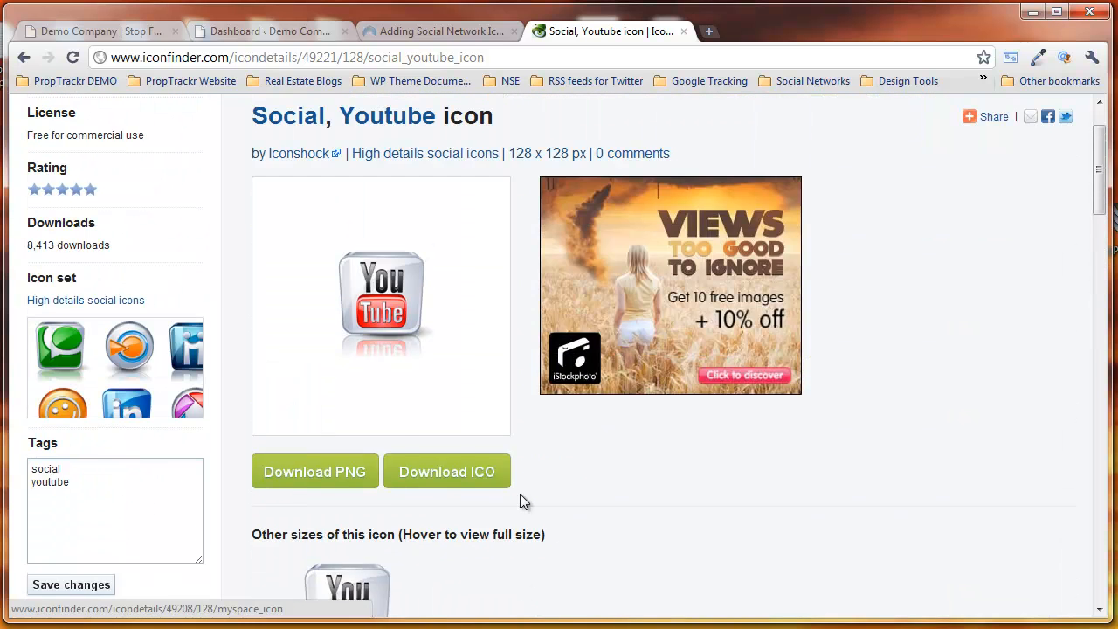
{"action": "scroll", "coordinate": [804, 306], "scroll_direction": "down", "scroll_amount": 7}
{"action": "scroll", "coordinate": [805, 307], "scroll_direction": "up", "scroll_amount": 1}
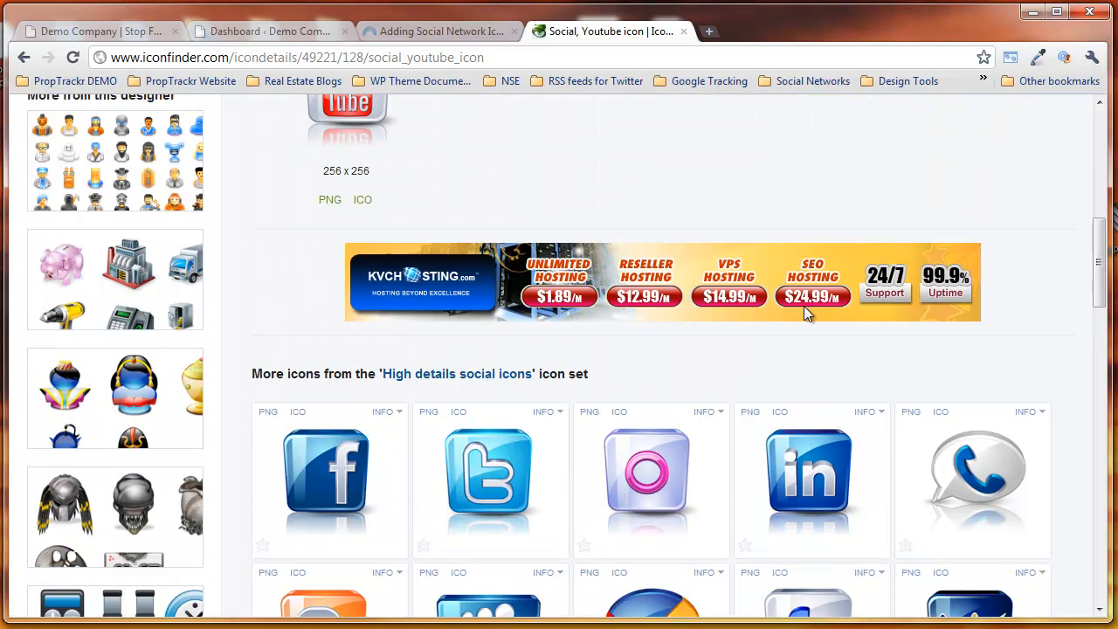
{"action": "scroll", "coordinate": [805, 311], "scroll_direction": "up", "scroll_amount": 8}
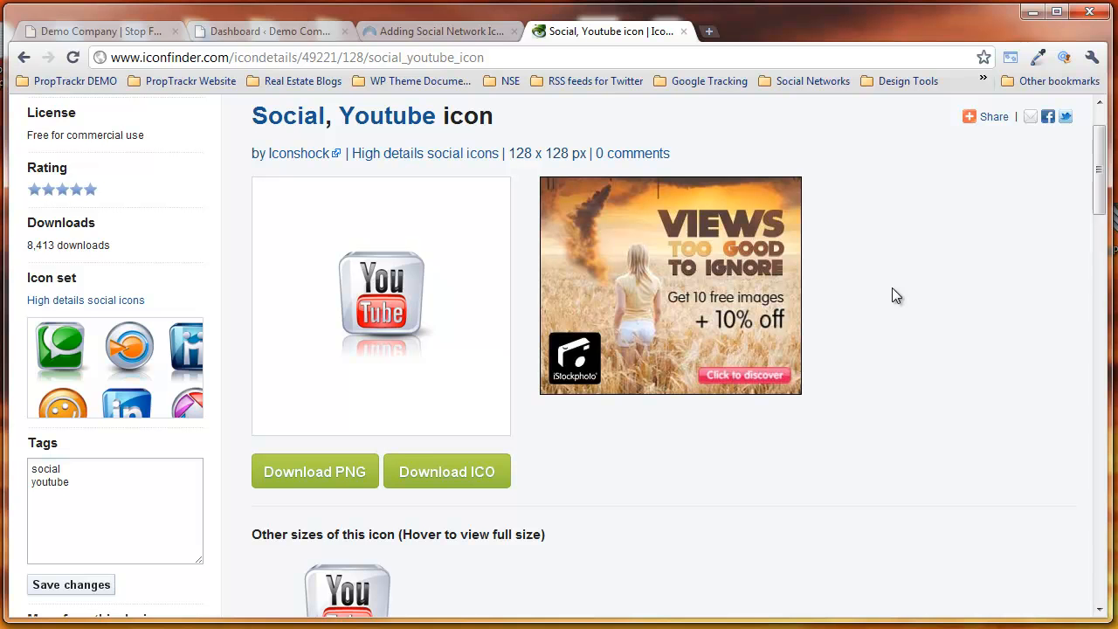
Step: Close the Iconfinder tab and, in the demo site's dashboard, open the Upload New Media page from the media library
{"action": "left_click", "coordinate": [685, 33]}
{"action": "left_click", "coordinate": [78, 32]}
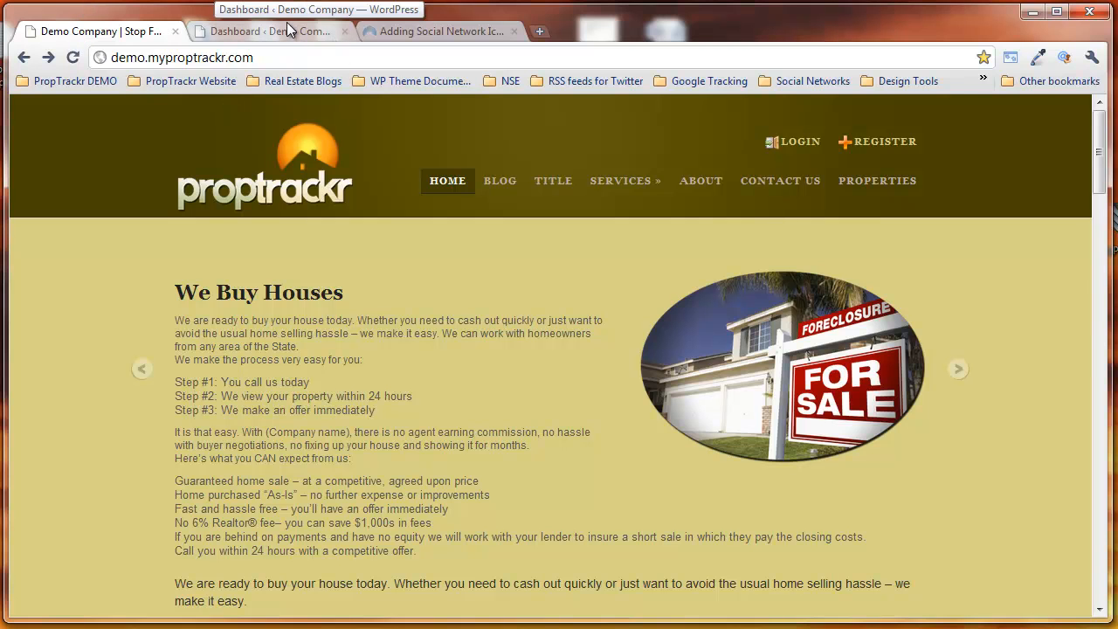
{"action": "left_click", "coordinate": [290, 31]}
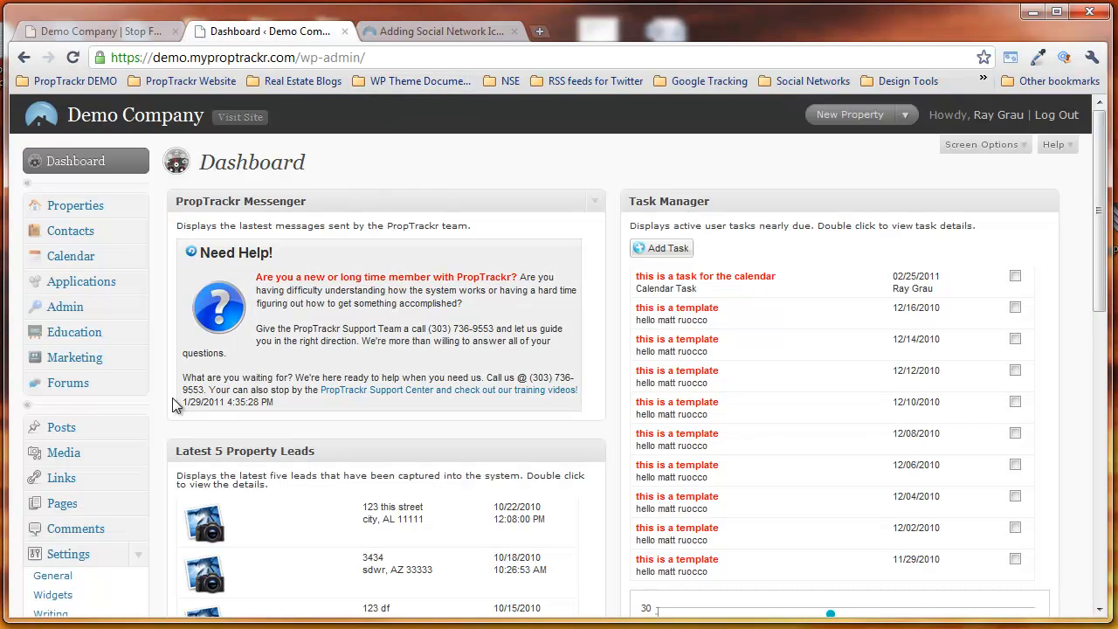
{"action": "left_click", "coordinate": [93, 460]}
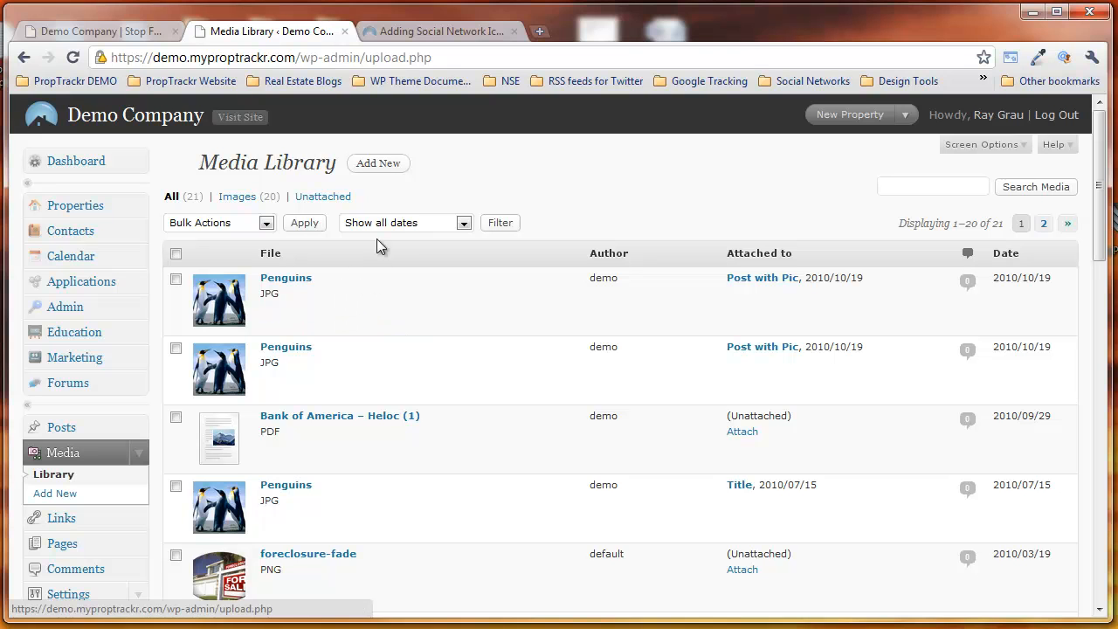
{"action": "left_click", "coordinate": [378, 168]}
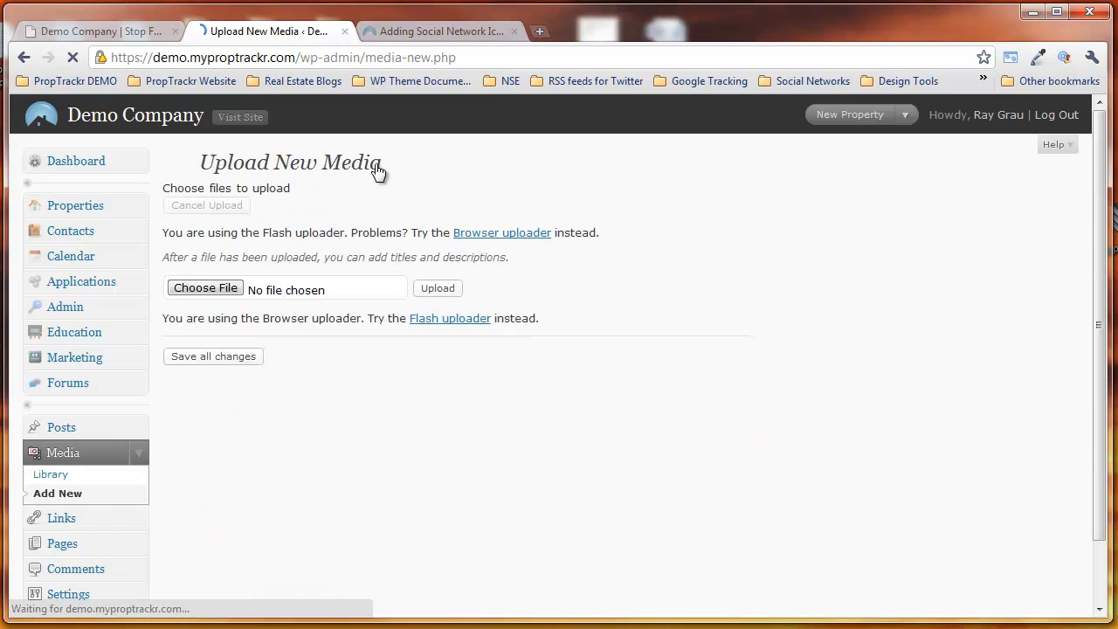
Step: Upload the widget-linkedin image from the pt-widget-social folder
{"action": "left_click", "coordinate": [373, 198]}
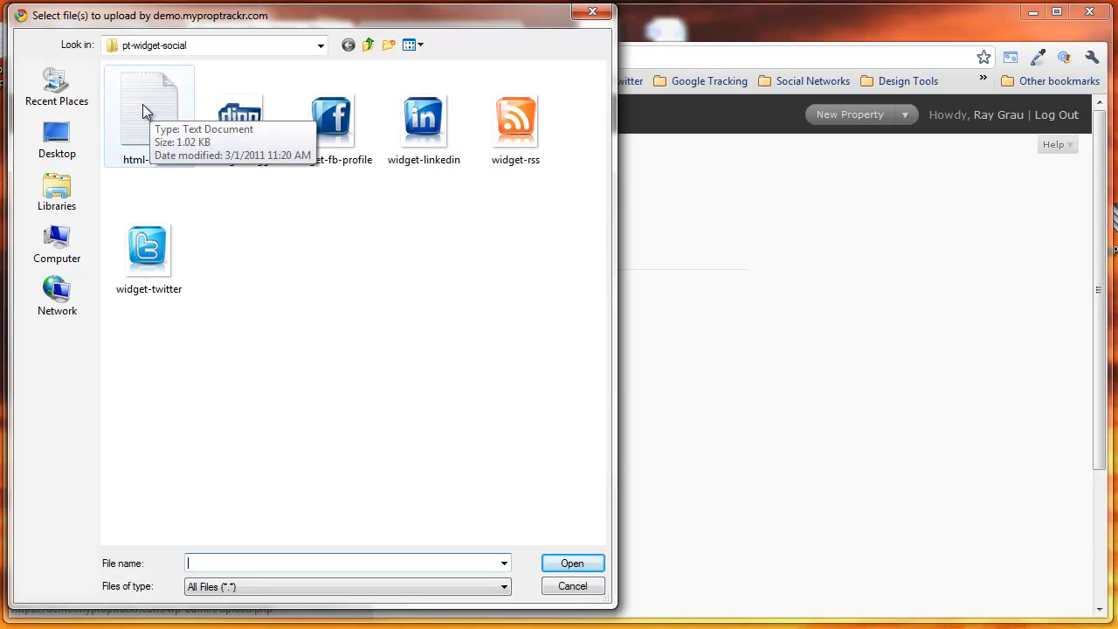
{"action": "left_click", "coordinate": [428, 126]}
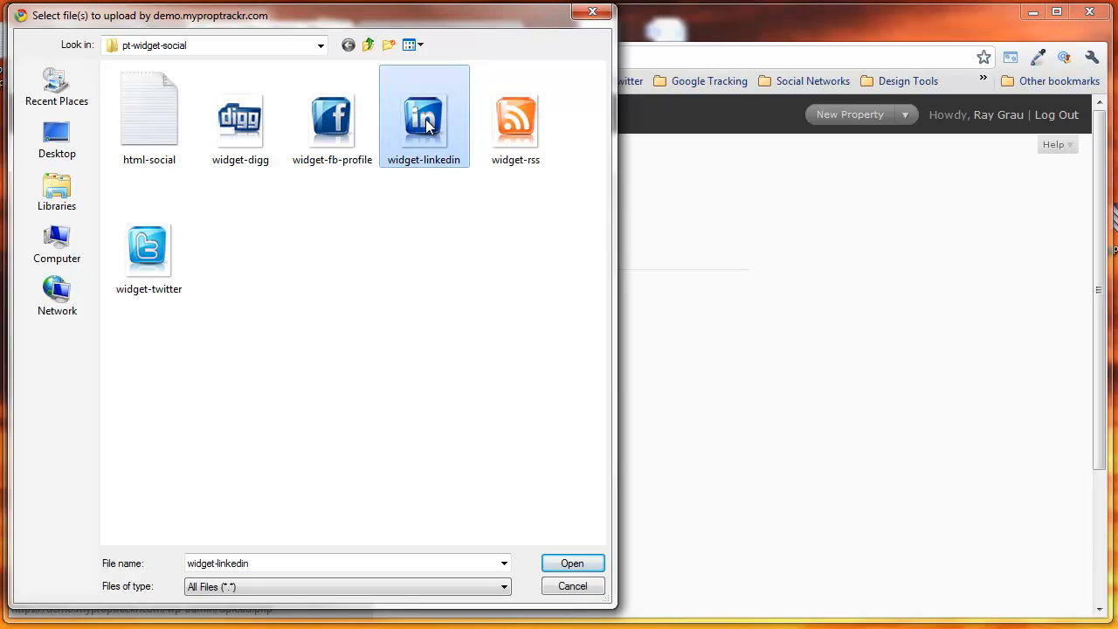
{"action": "left_click", "coordinate": [582, 565]}
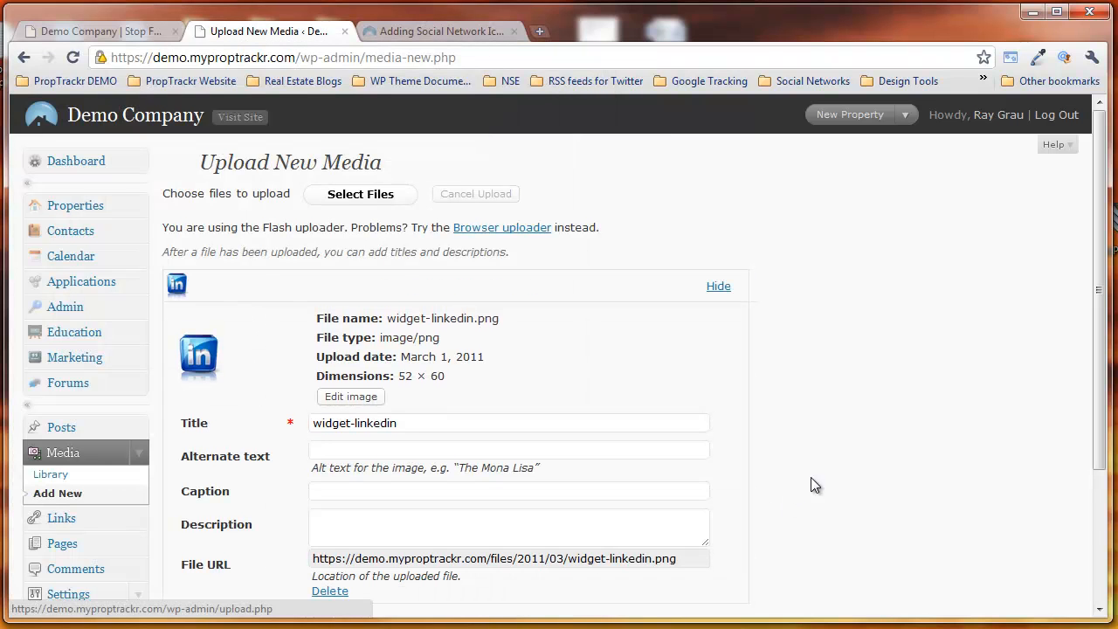
Step: Copy the uploaded LinkedIn icon's file URL and save all changes to the media item
{"action": "scroll", "coordinate": [842, 418], "scroll_direction": "down", "scroll_amount": 2}
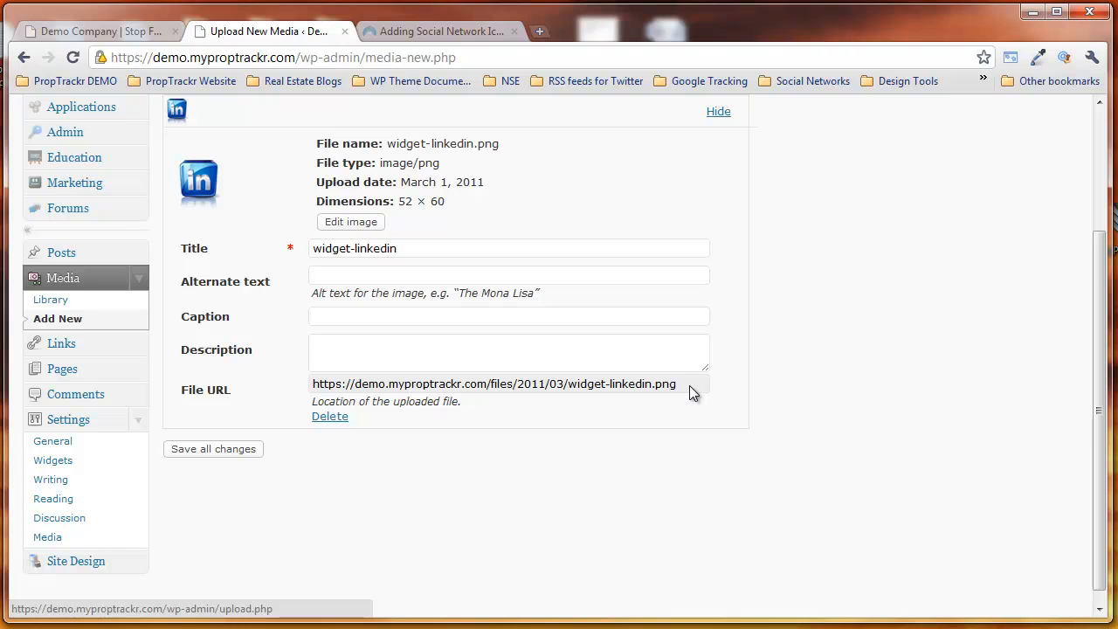
{"action": "left_click_drag", "start_coordinate": [680, 385], "coordinate": [316, 390]}
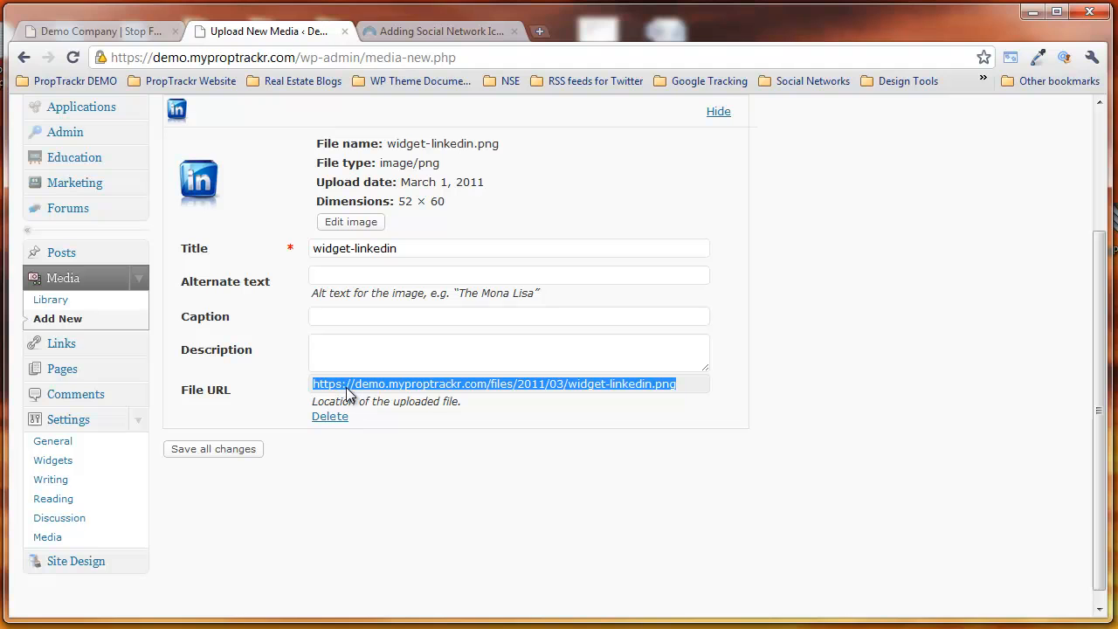
{"action": "right_click", "coordinate": [348, 387]}
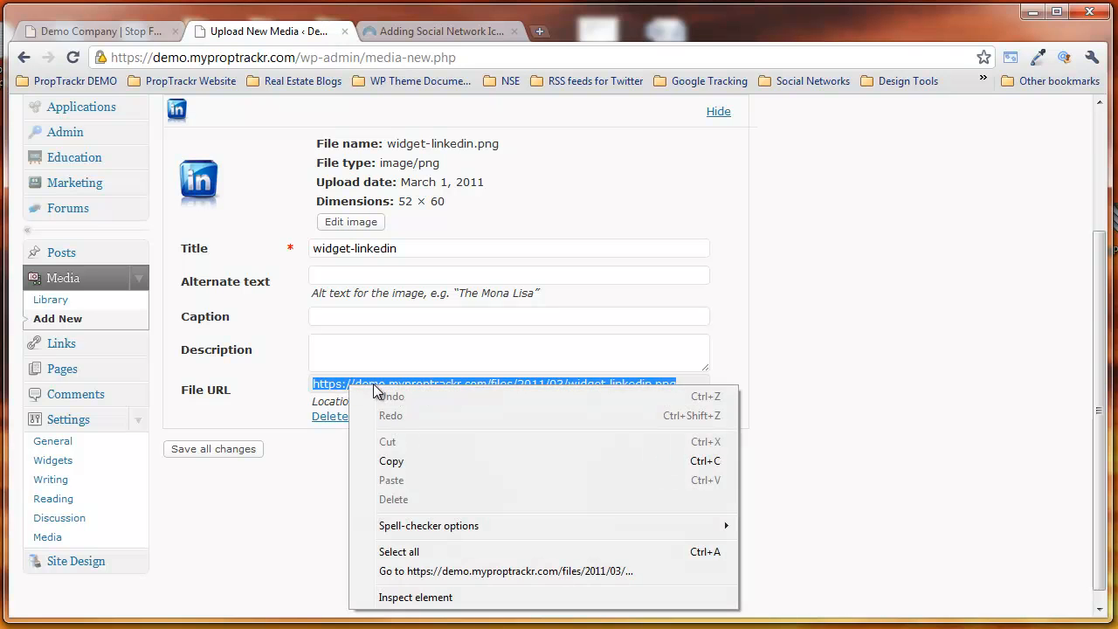
{"action": "left_click", "coordinate": [397, 462]}
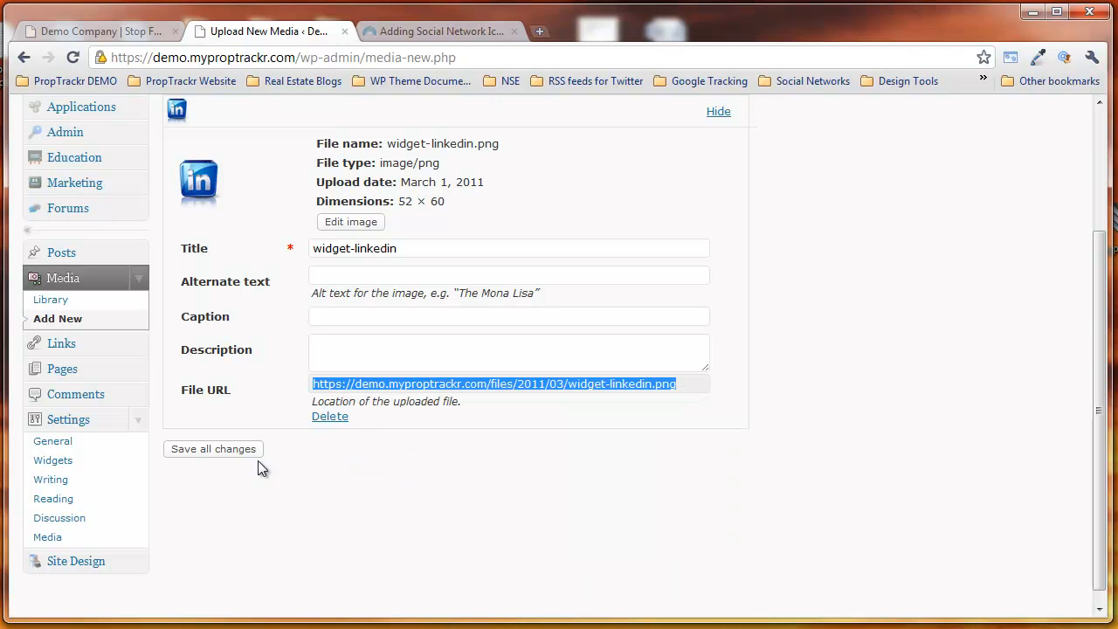
{"action": "left_click", "coordinate": [208, 454]}
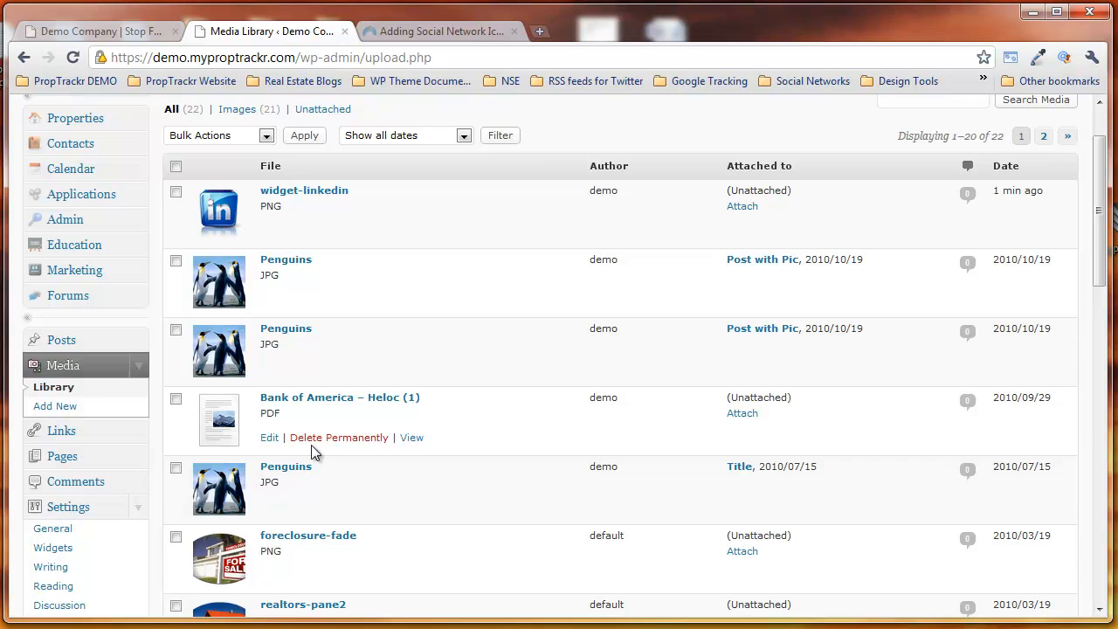
Step: Open the Widgets settings page and toggle the Sidebar Home area closed and open again
{"action": "scroll", "coordinate": [312, 447], "scroll_direction": "down", "scroll_amount": 2}
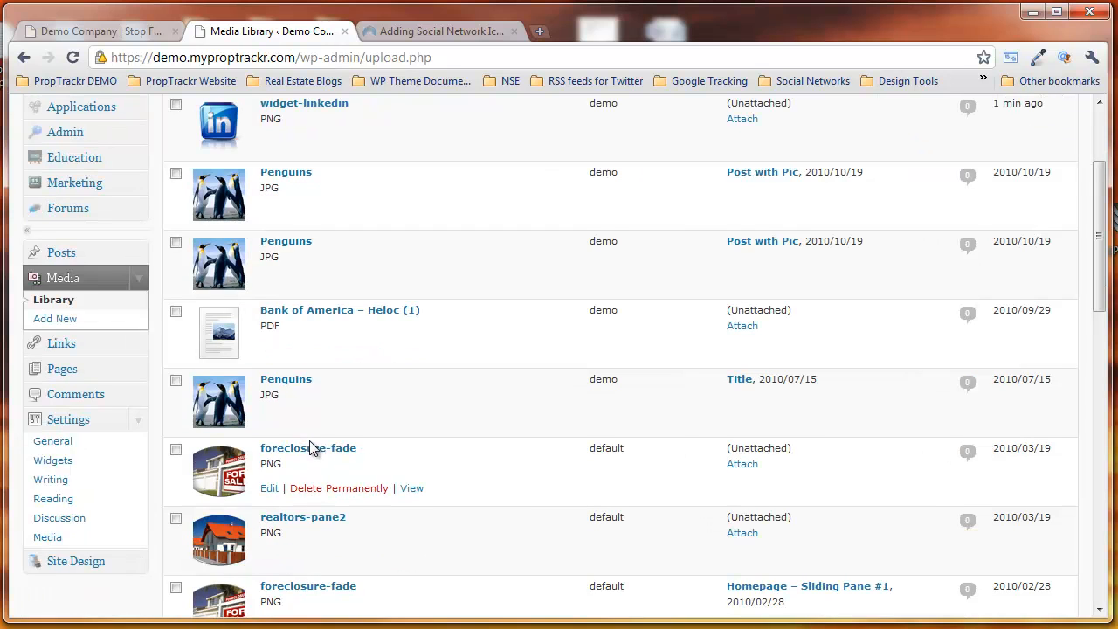
{"action": "left_click", "coordinate": [78, 470]}
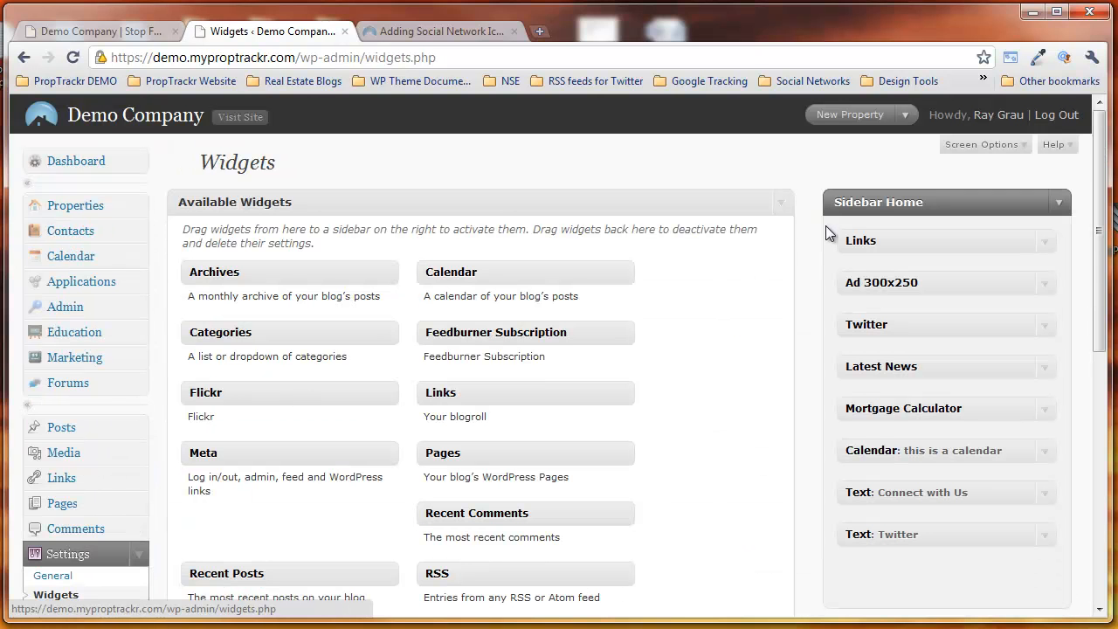
{"action": "left_click", "coordinate": [1063, 206]}
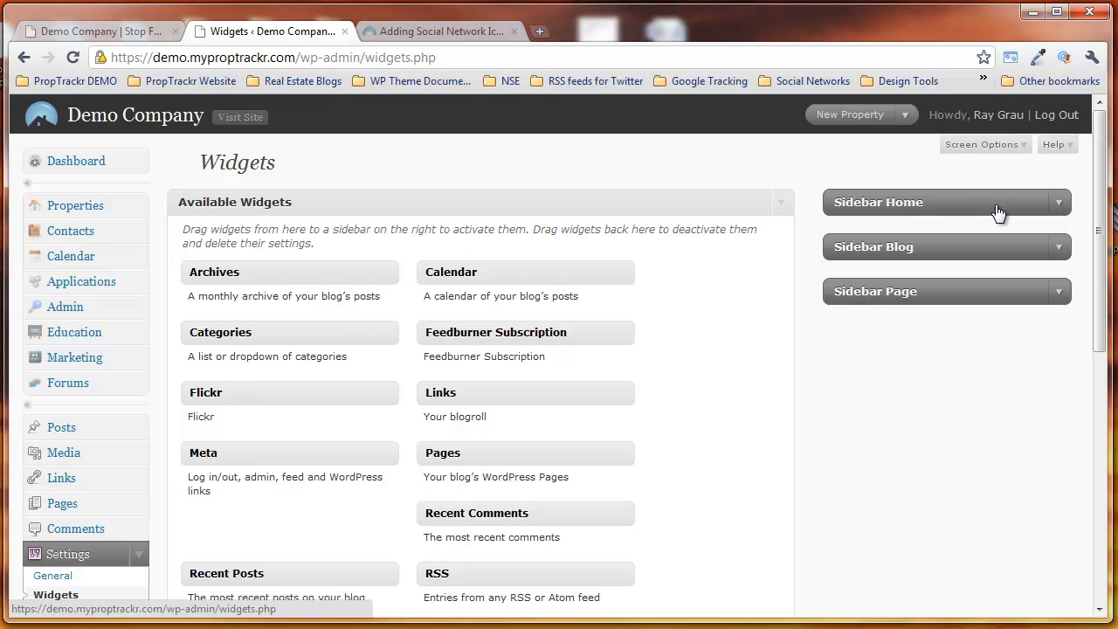
{"action": "left_click", "coordinate": [1058, 203]}
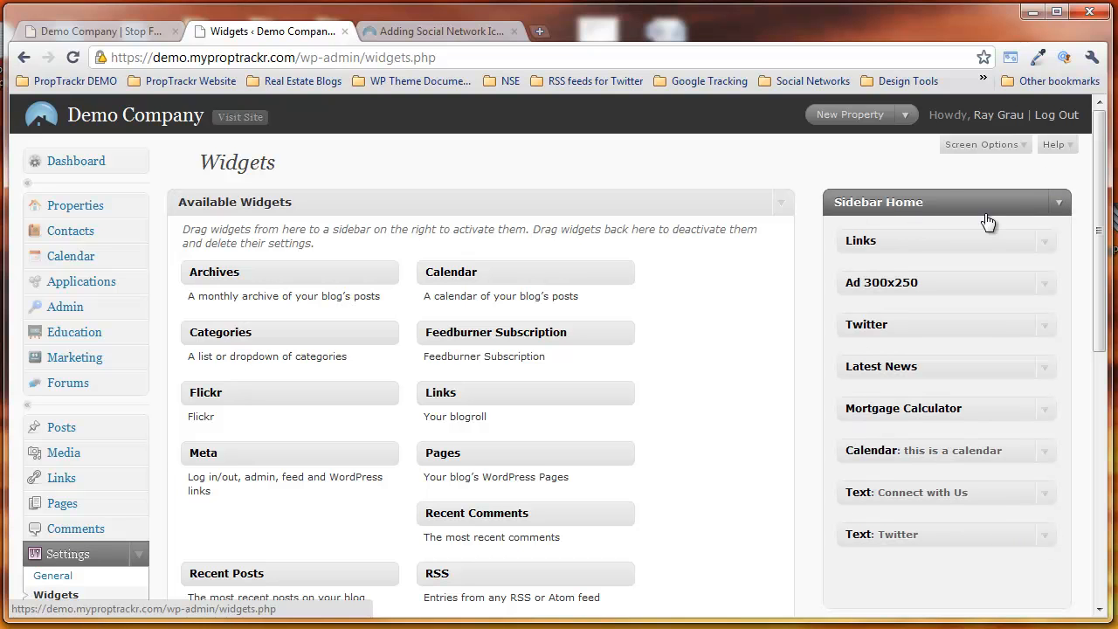
Step: Examine the sidebar section on the demo site's home page and return to the Widgets settings
{"action": "left_click", "coordinate": [79, 40]}
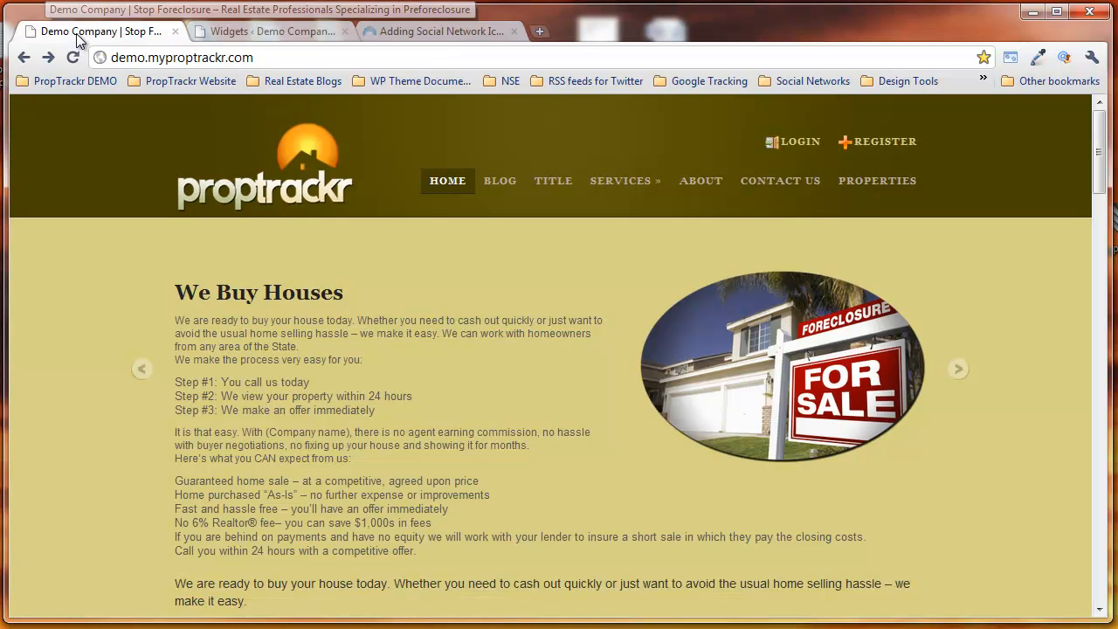
{"action": "scroll", "coordinate": [1034, 363], "scroll_direction": "down", "scroll_amount": 8}
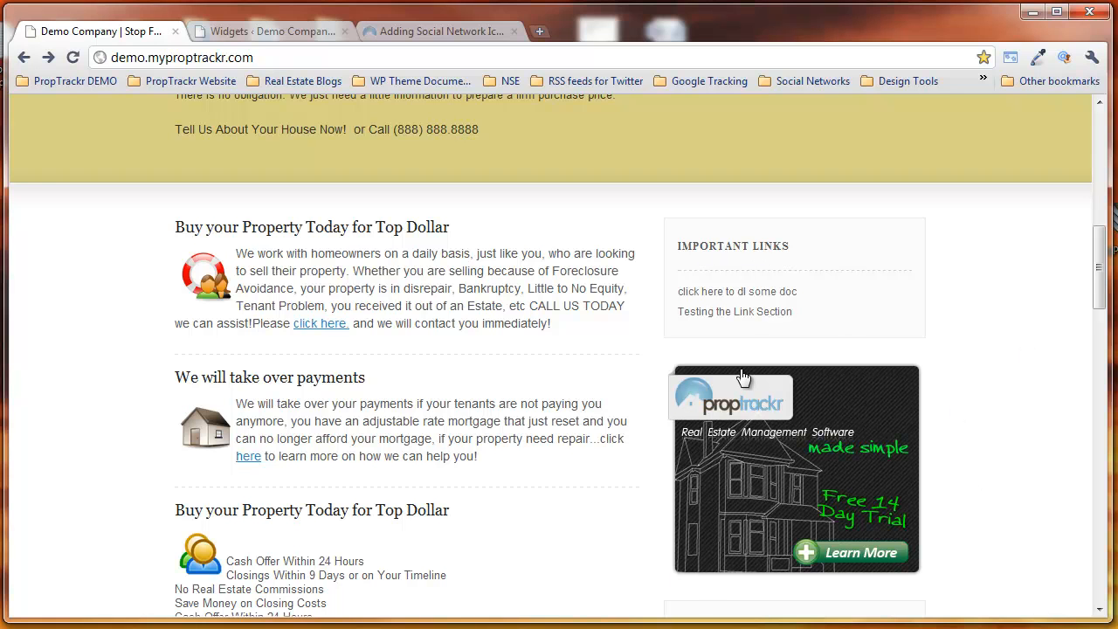
{"action": "left_click", "coordinate": [229, 31]}
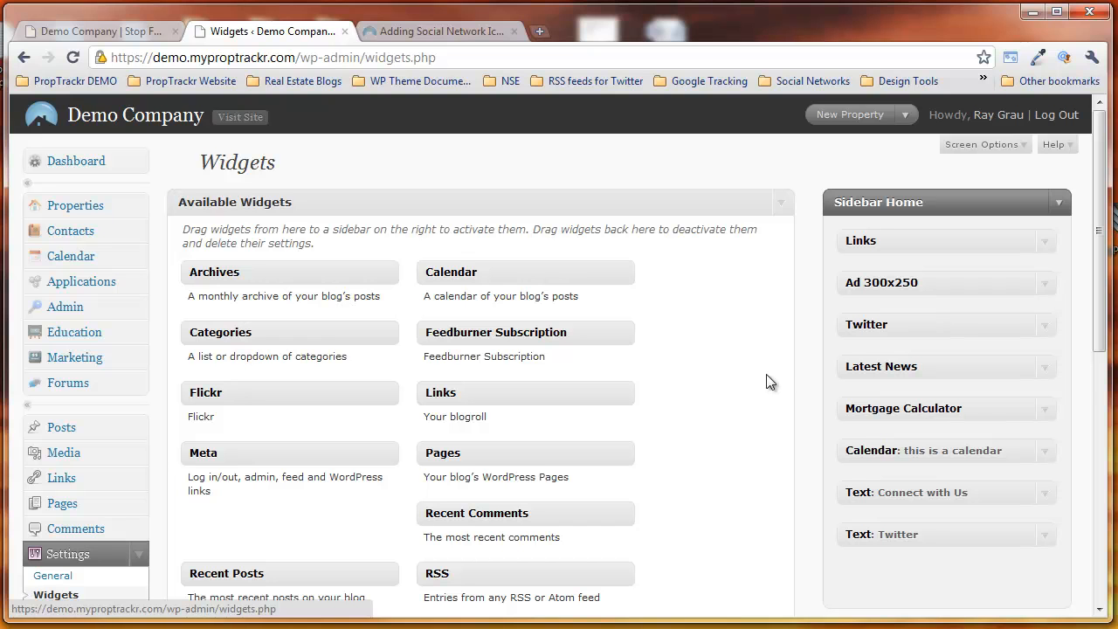
Step: Add a Text widget as the first item in Sidebar Home and title it "Connect with Us"
{"action": "scroll", "coordinate": [762, 382], "scroll_direction": "down", "scroll_amount": 1}
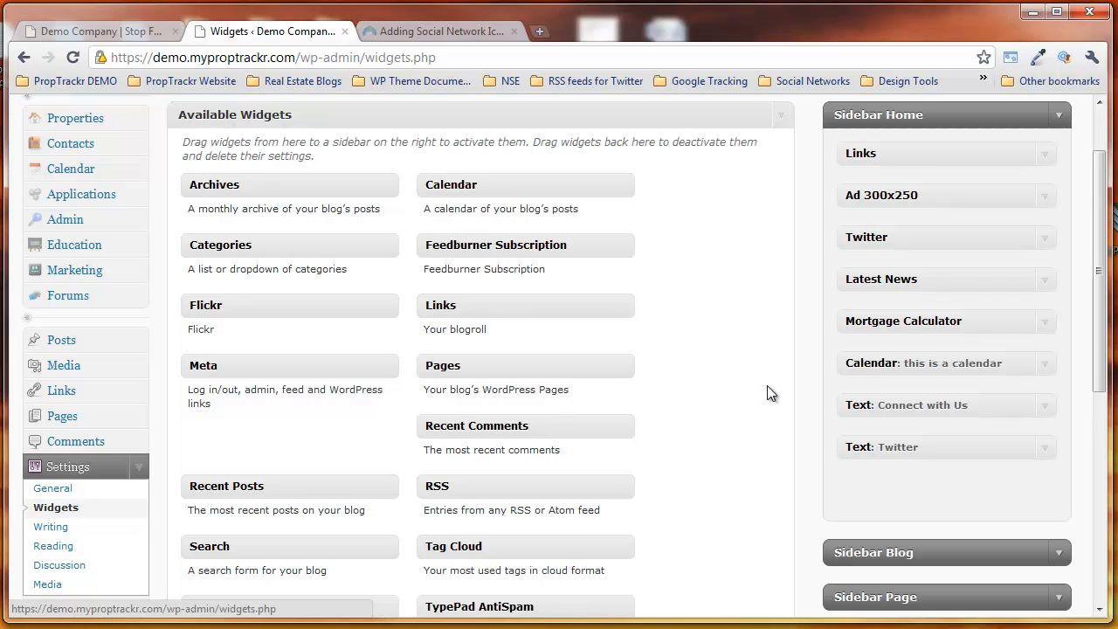
{"action": "scroll", "coordinate": [769, 394], "scroll_direction": "down", "scroll_amount": 1}
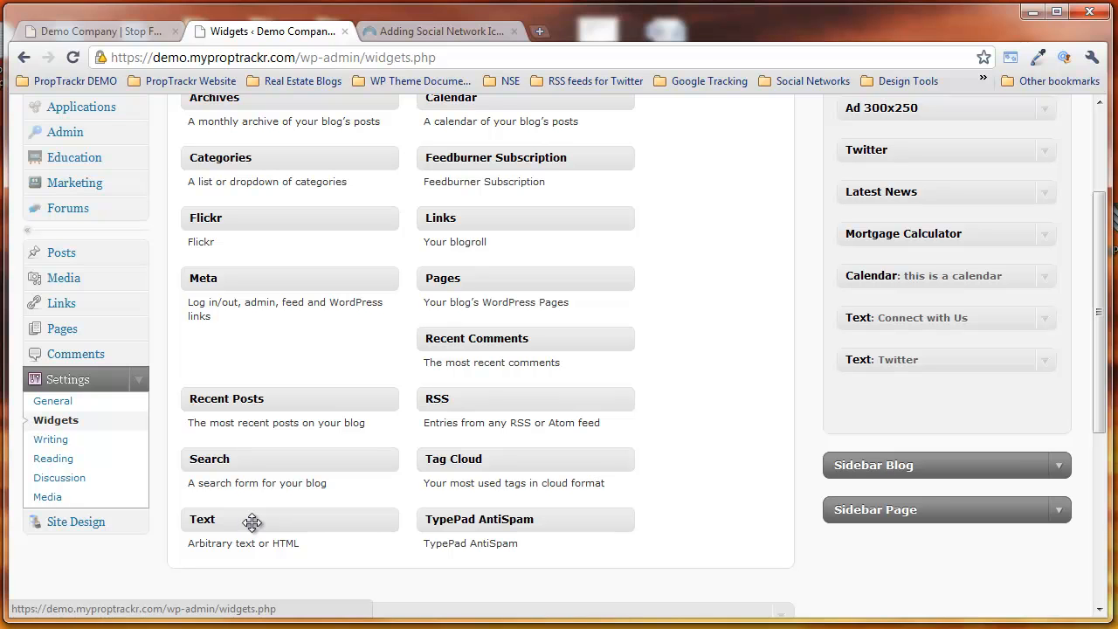
{"action": "left_click_drag", "start_coordinate": [251, 522], "coordinate": [908, 242]}
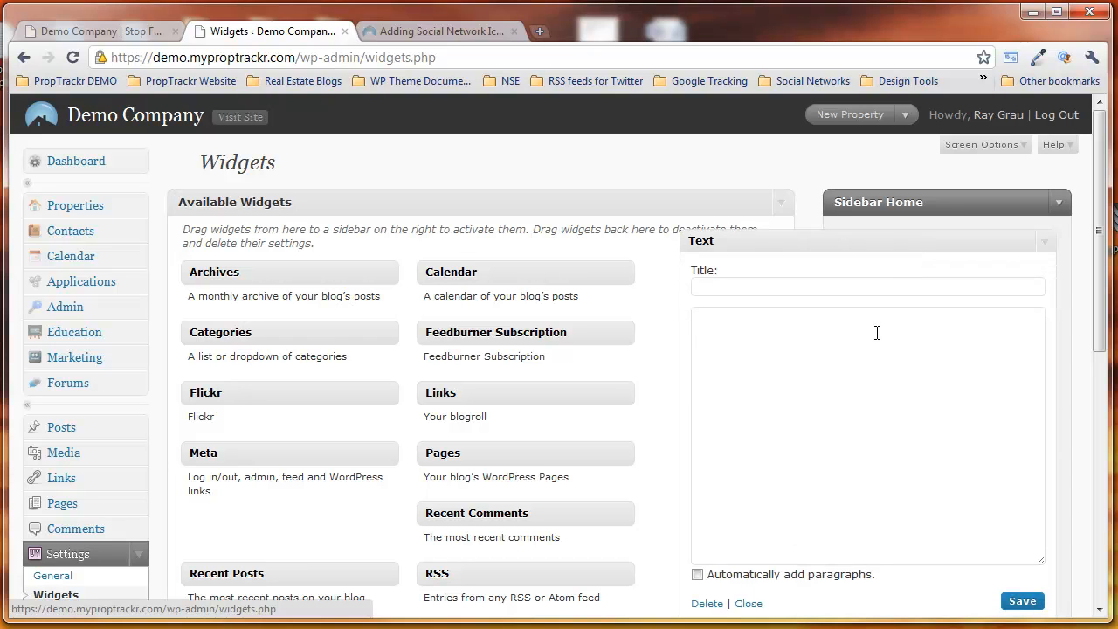
{"action": "left_click", "coordinate": [733, 286]}
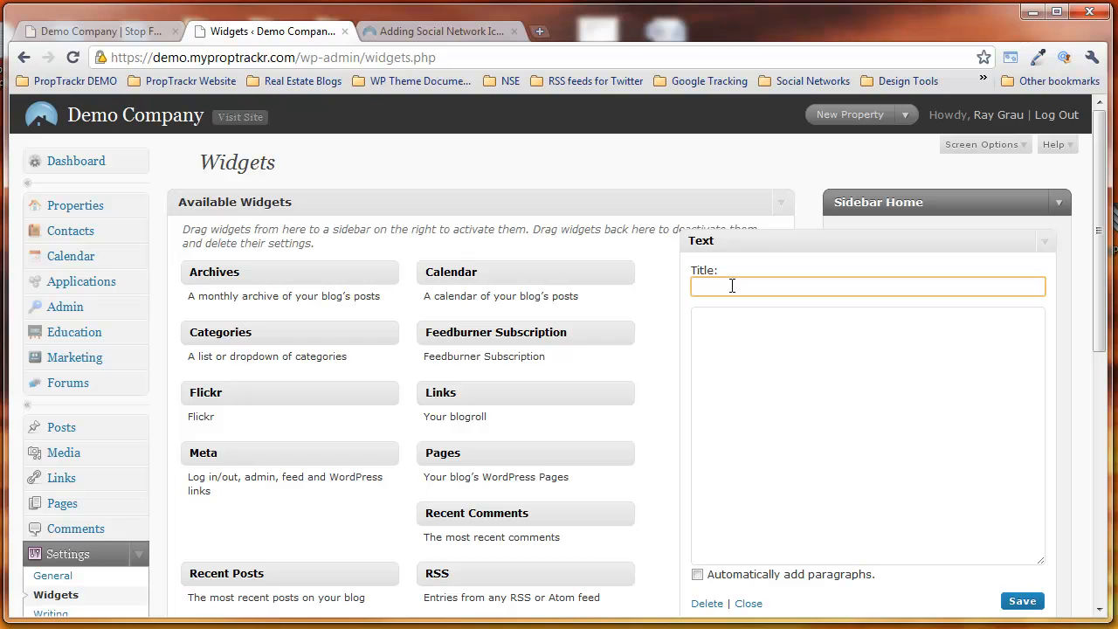
{"action": "type", "text": "Connect with Us"}
{"action": "left_click", "coordinate": [766, 332]}
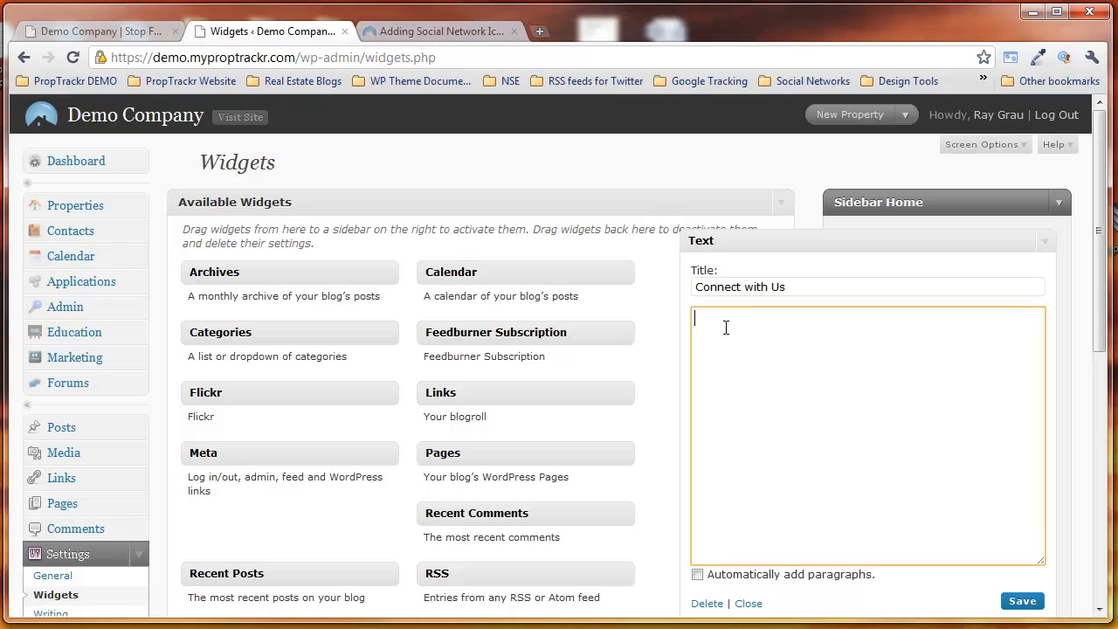
{"action": "type", "text": "<a href=\"\""}
{"action": "type", "text": "http://www.linkedin.com"}
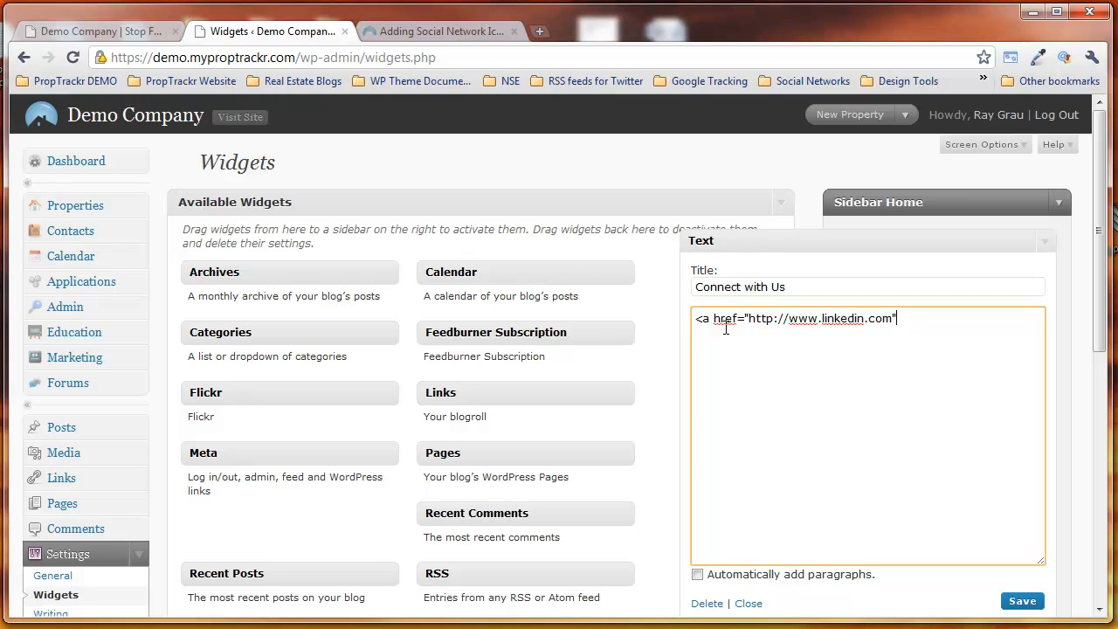
{"action": "type", "text": "target"}
{"action": "type", "text": "=\"\""}
{"action": "type", "text": "_"}
{"action": "type", "text": "blank"}
{"action": "type", "text": ">"}
{"action": "type", "text": "<img "}
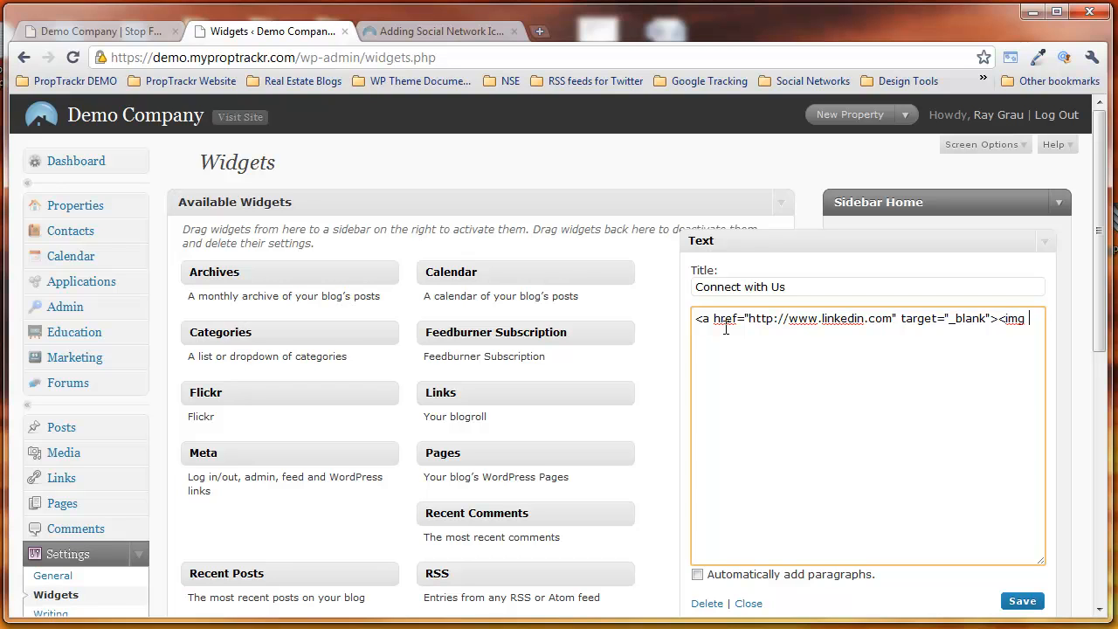
{"action": "type", "text": "src=\"\""}
{"action": "key", "text": "ctrl+v"}
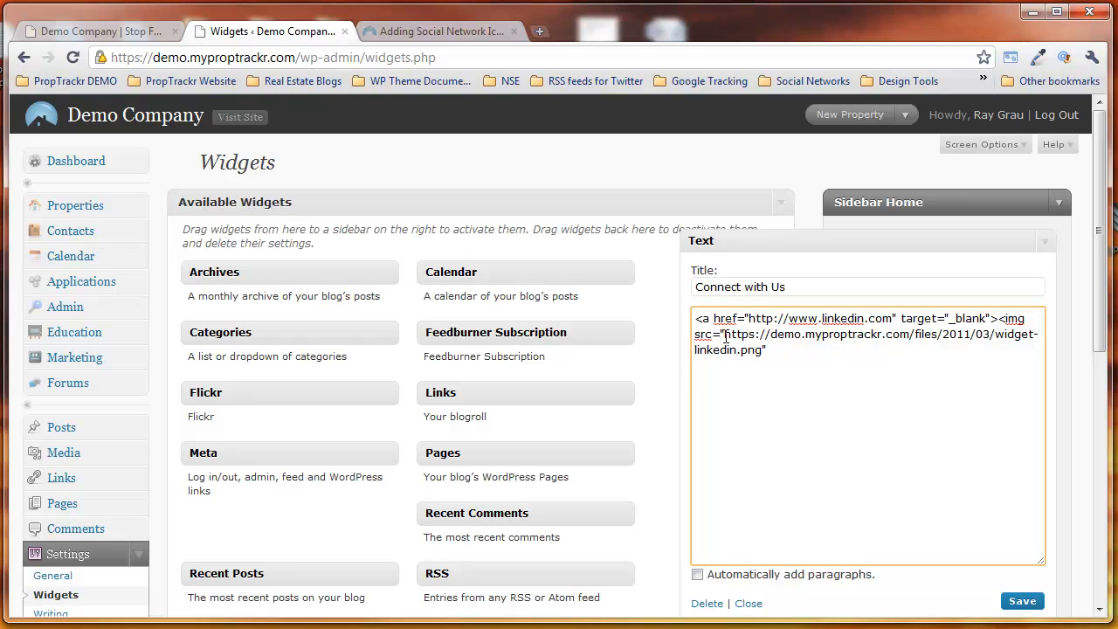
{"action": "left_click_drag", "start_coordinate": [726, 338], "coordinate": [764, 350]}
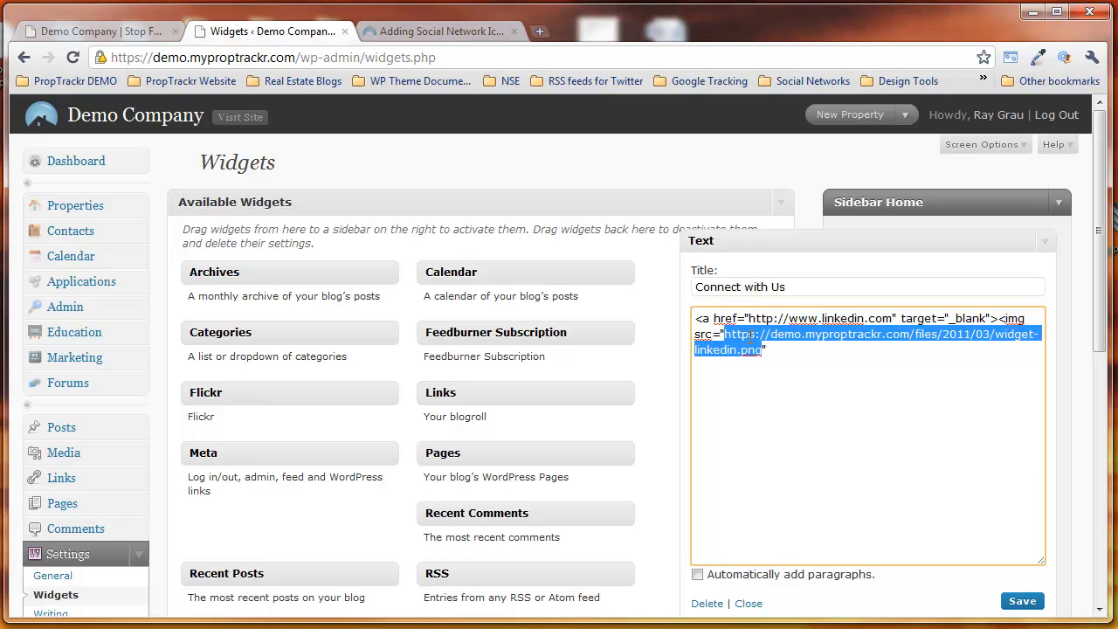
{"action": "key", "text": "ctrl+v"}
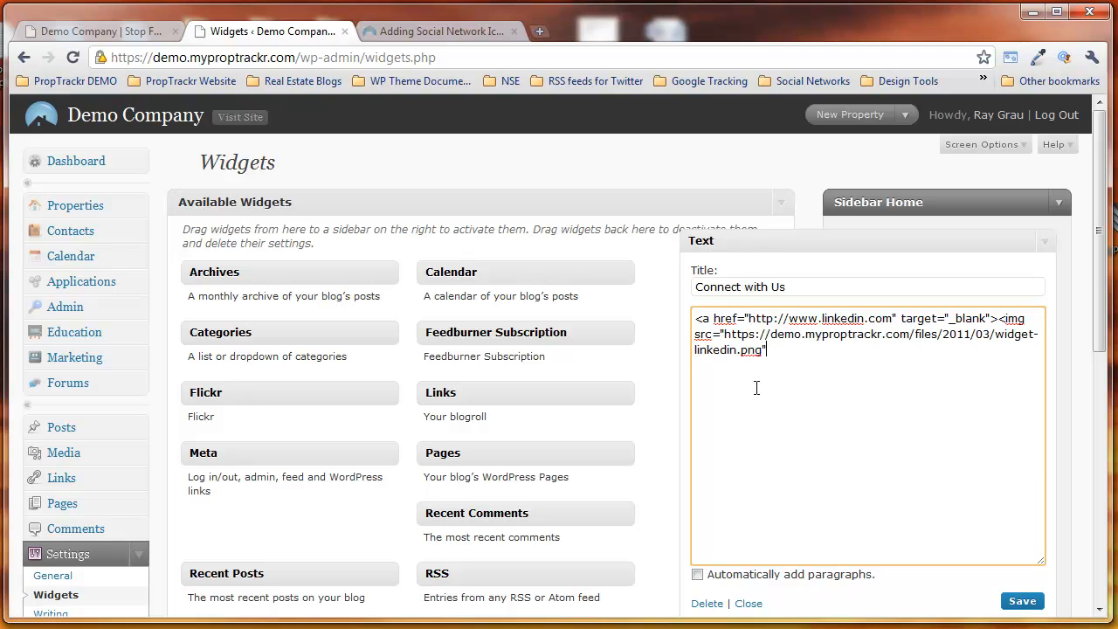
Step: Give the image tag the alt attribute "COMPANY NAME on LinkedIn"
{"action": "type", "text": "alt=\"COMPANY NAME"}
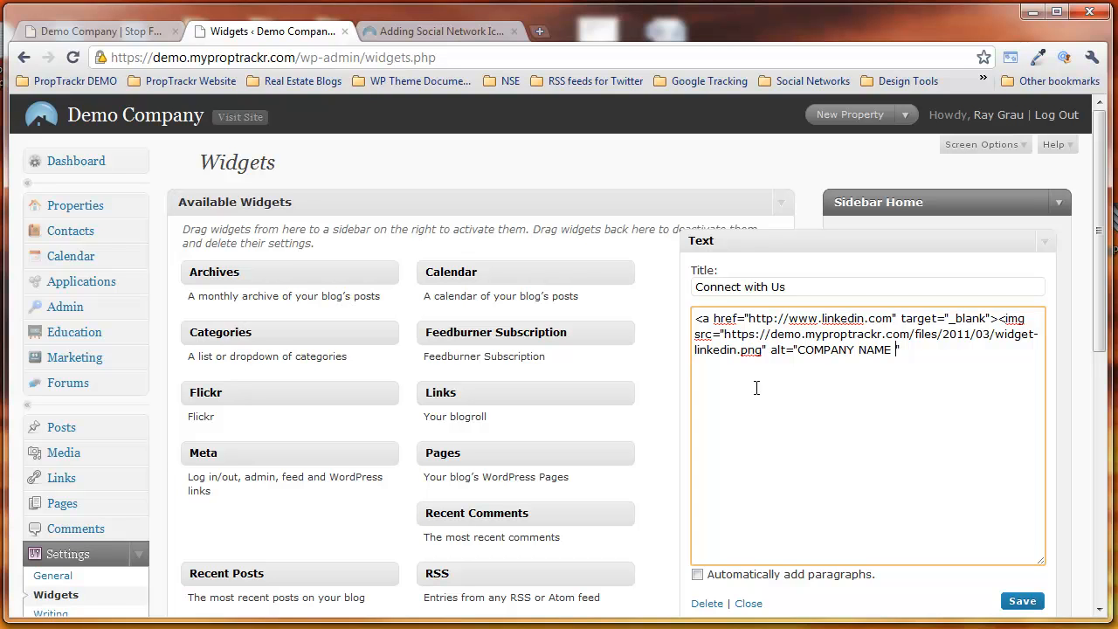
{"action": "type", "text": "on LinkedIn"}
Step: Copy the alt text and add it as the image's title attribute, "COMPANY NAME on LinkedIn"
{"action": "key", "text": "shift+Left"}
{"action": "key", "text": "shift+Left"}
{"action": "key", "text": "shift+Left"}
{"action": "key", "text": "shift+Left"}
{"action": "key", "text": "shift+Left"}
{"action": "key", "text": "shift+Left"}
{"action": "key", "text": "shift+Left"}
{"action": "key", "text": "shift+Left"}
{"action": "key", "text": "shift+Left"}
{"action": "key", "text": "shift+Left"}
{"action": "key", "text": "shift+Left"}
{"action": "key", "text": "shift+Left"}
{"action": "key", "text": "shift+Left"}
{"action": "key", "text": "shift+Left"}
{"action": "key", "text": "shift+Left"}
{"action": "key", "text": "shift+Left"}
{"action": "key", "text": "shift+Left"}
{"action": "key", "text": "shift+Left"}
{"action": "key", "text": "shift+Left"}
{"action": "key", "text": "shift+Left"}
{"action": "key", "text": "ctrl+c"}
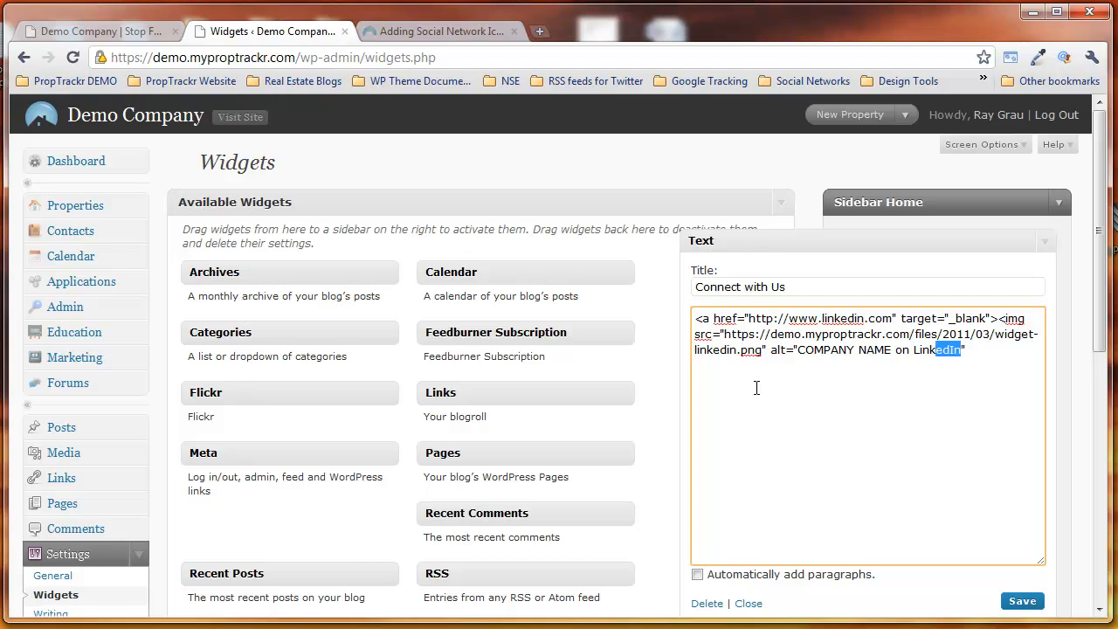
{"action": "key", "text": "Right"}
{"action": "type", "text": "title=\"\""}
{"action": "key", "text": "ctrl+v"}
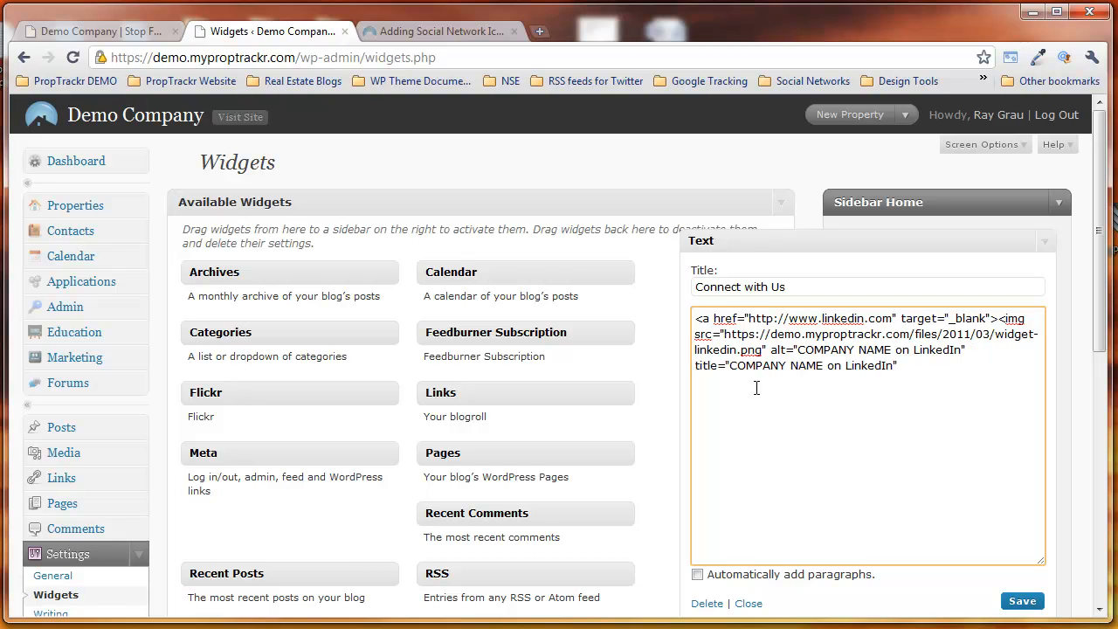
Step: Close the image tag, end the link with </a> and save the Connect with Us widget
{"action": "type", "text": "></a>"}
{"action": "left_click", "coordinate": [1022, 603]}
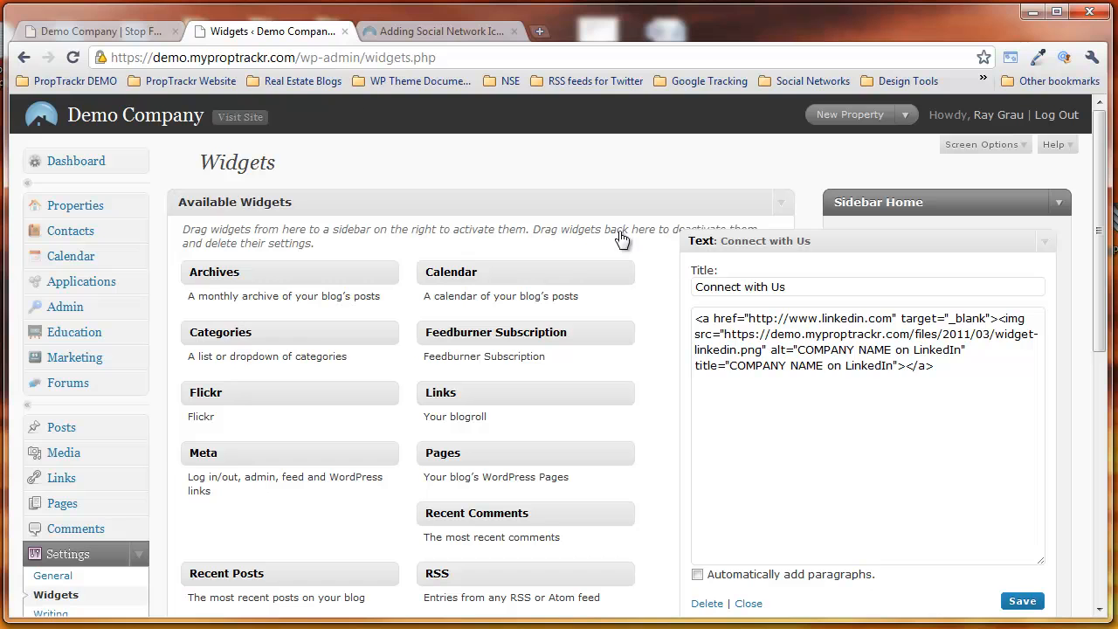
Step: Refresh the demo site's home page, test the LinkedIn icon's link and close the tab it opens
{"action": "left_click", "coordinate": [96, 32]}
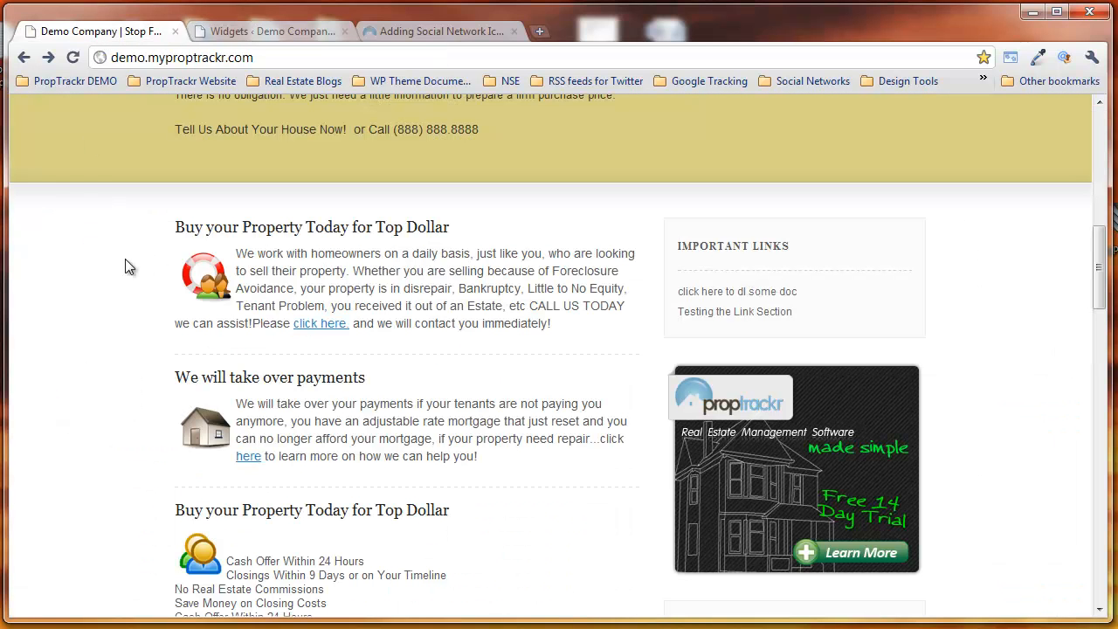
{"action": "key", "text": "F5"}
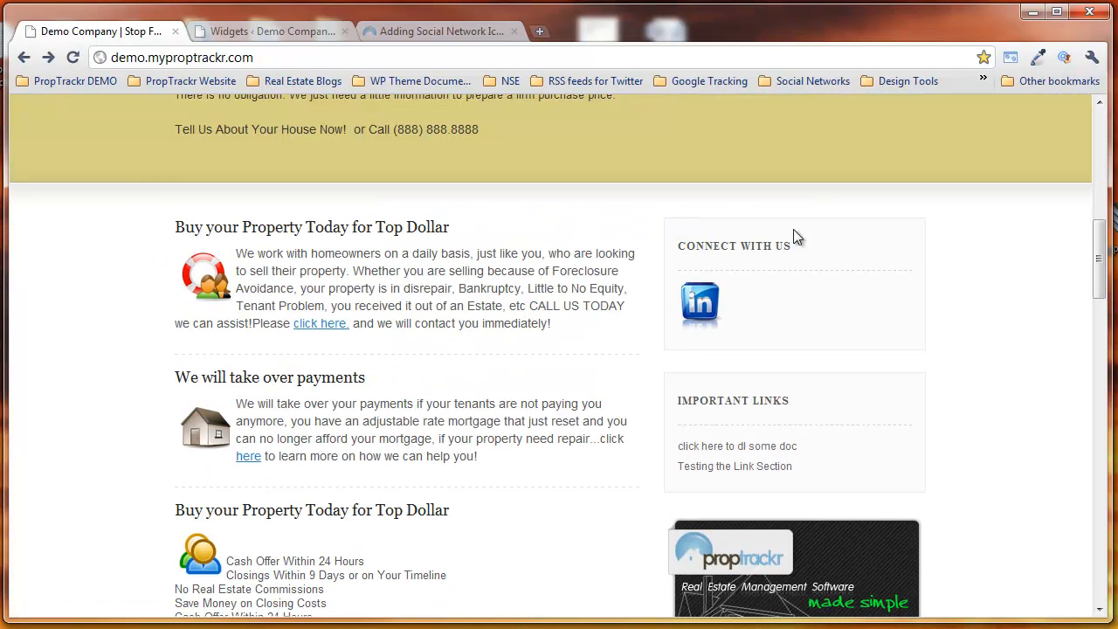
{"action": "left_click", "coordinate": [704, 305]}
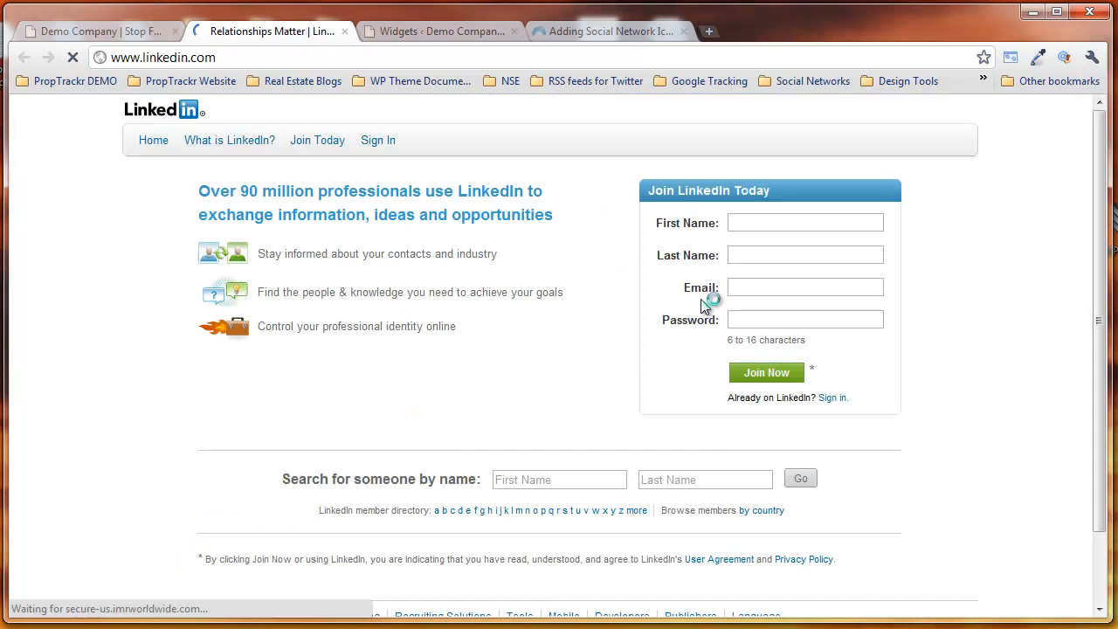
{"action": "left_click", "coordinate": [344, 32]}
{"action": "scroll", "coordinate": [791, 336], "scroll_direction": "up", "scroll_amount": 1}
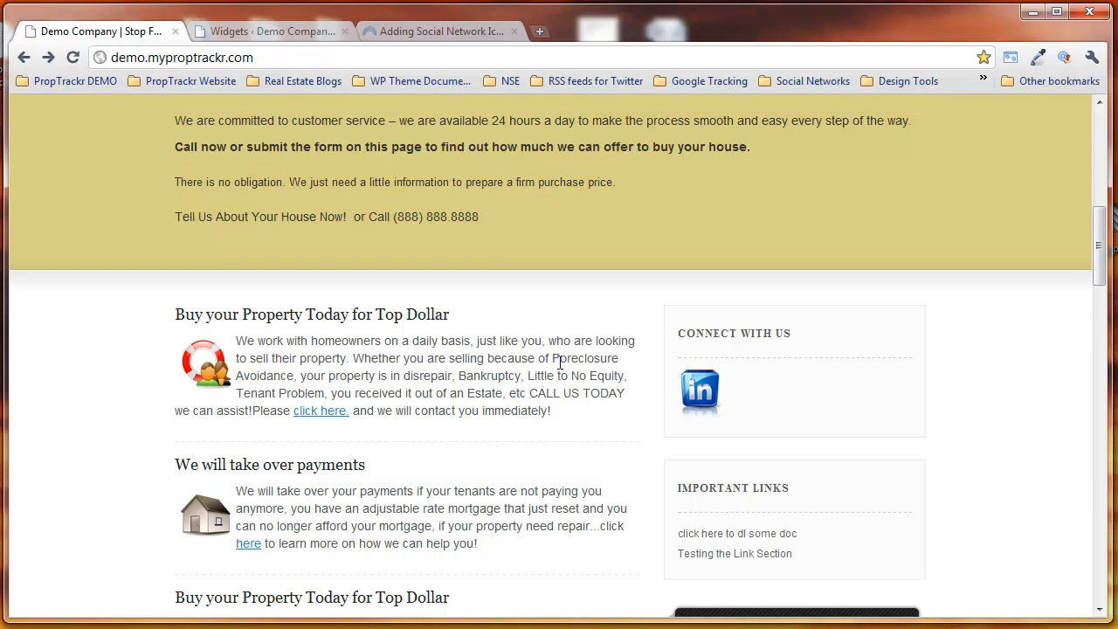
Step: Open the text file with the social network HTML source from the PropTrackr blog post and copy all its code
{"action": "left_click", "coordinate": [420, 31]}
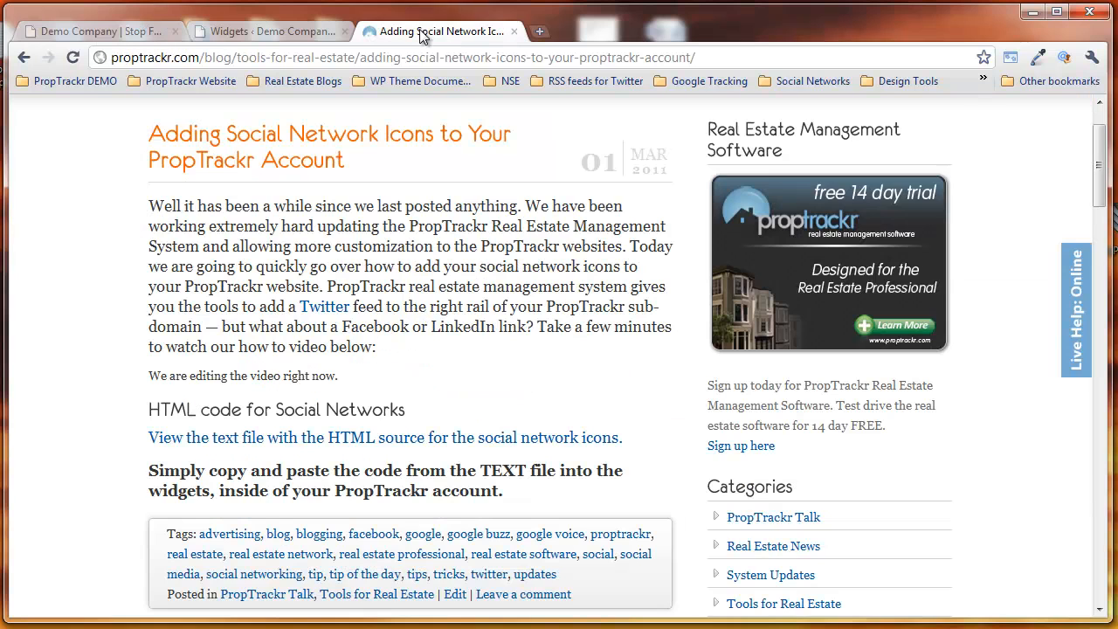
{"action": "left_click", "coordinate": [356, 447]}
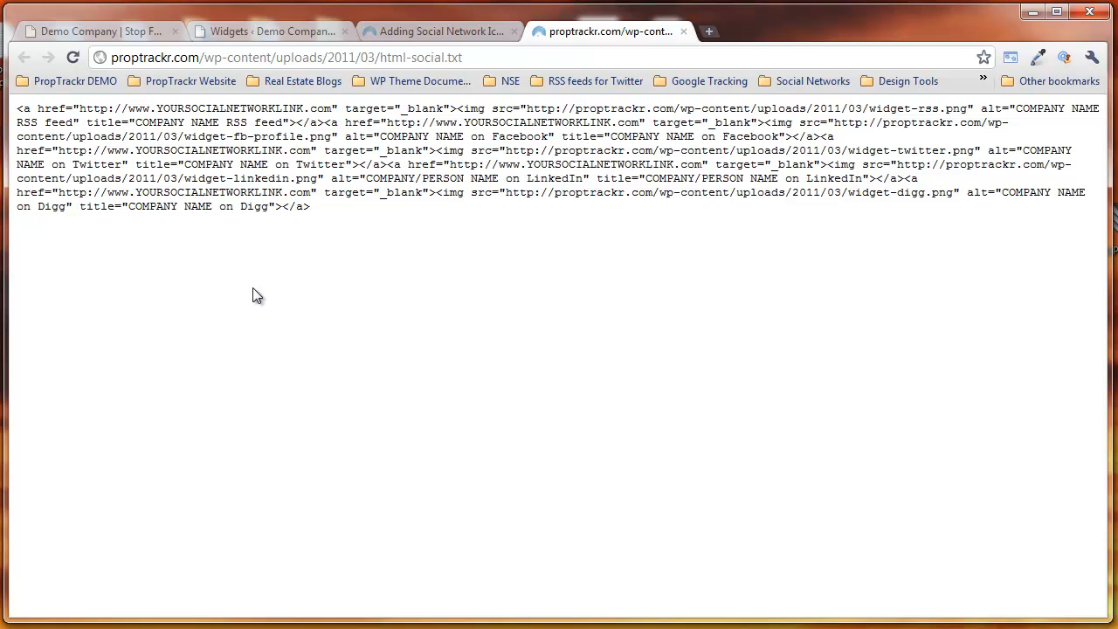
{"action": "key", "text": "ctrl+a"}
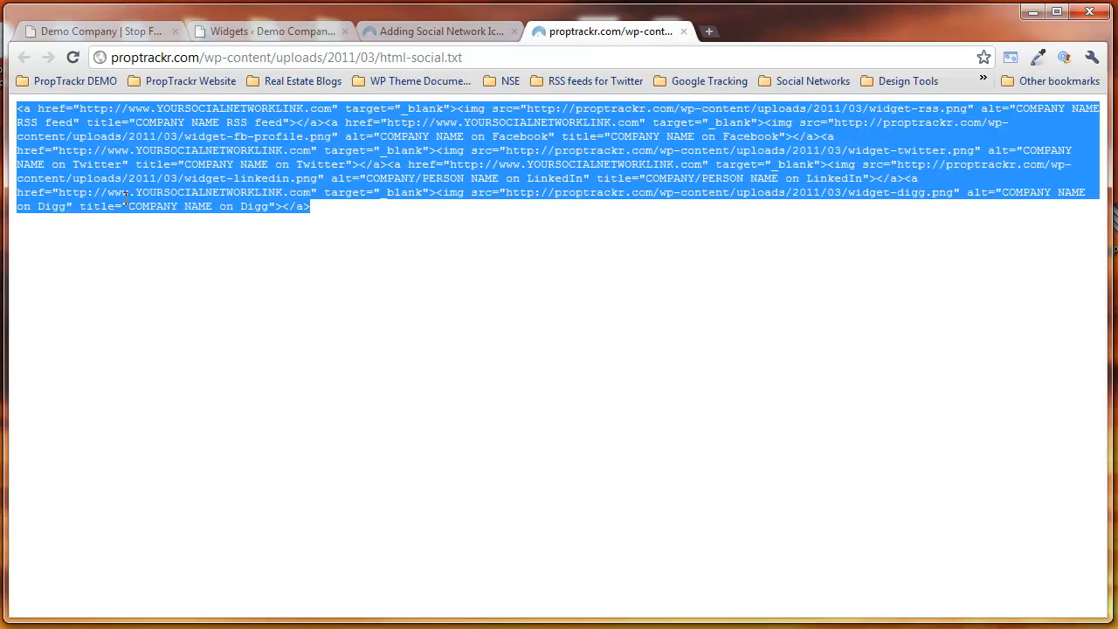
{"action": "right_click", "coordinate": [121, 187]}
{"action": "left_click", "coordinate": [154, 185]}
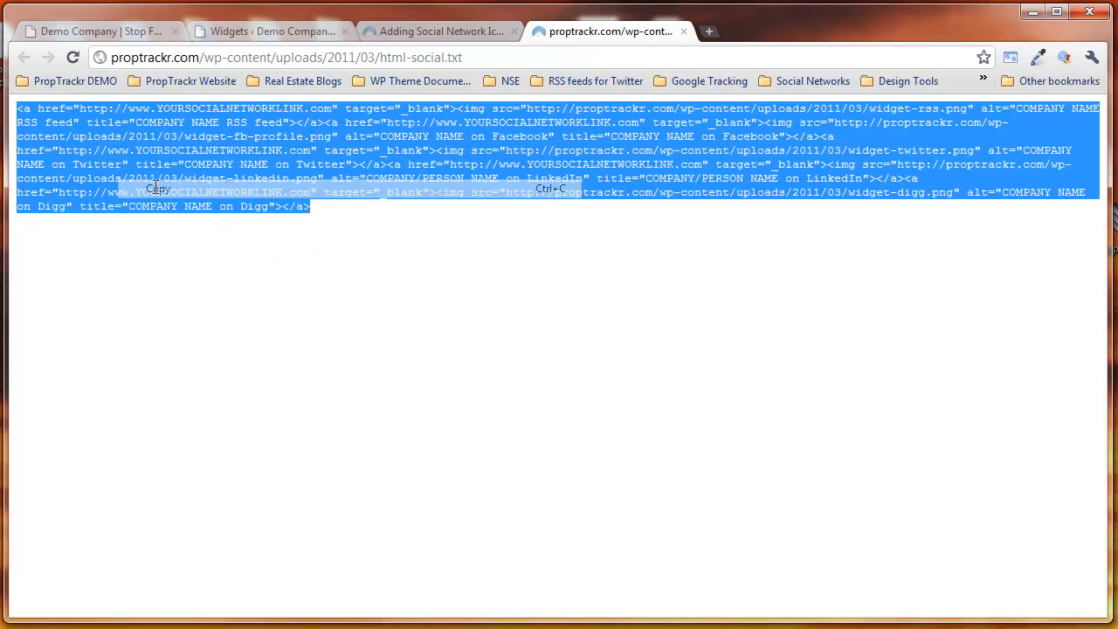
Step: Replace all the code in the Connect with Us widget with the copied social network HTML and save it
{"action": "left_click", "coordinate": [253, 29]}
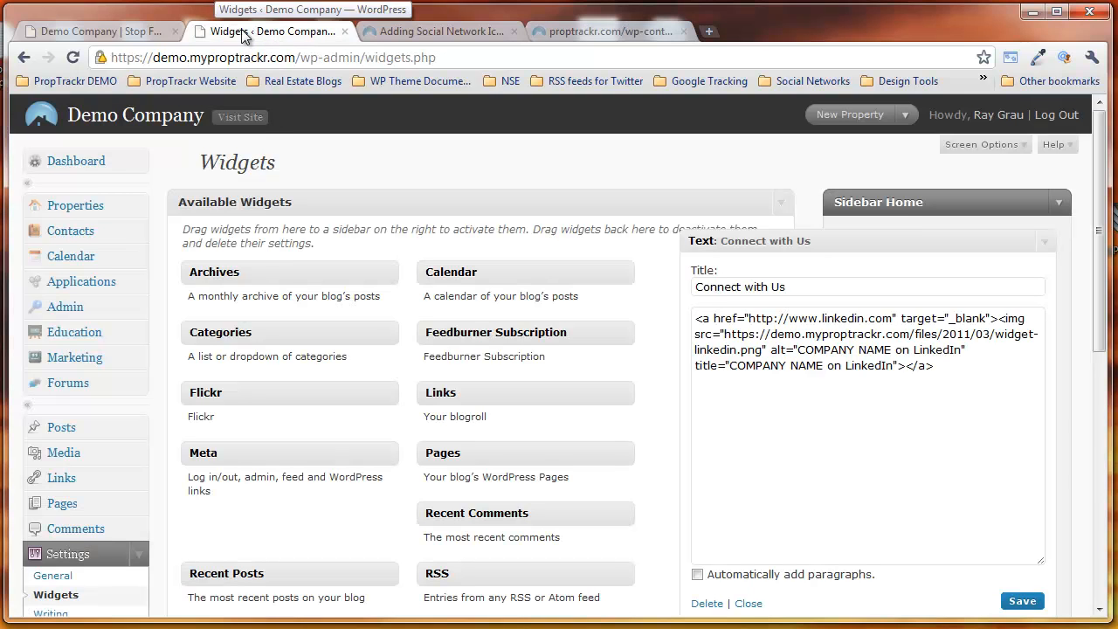
{"action": "left_click", "coordinate": [956, 376]}
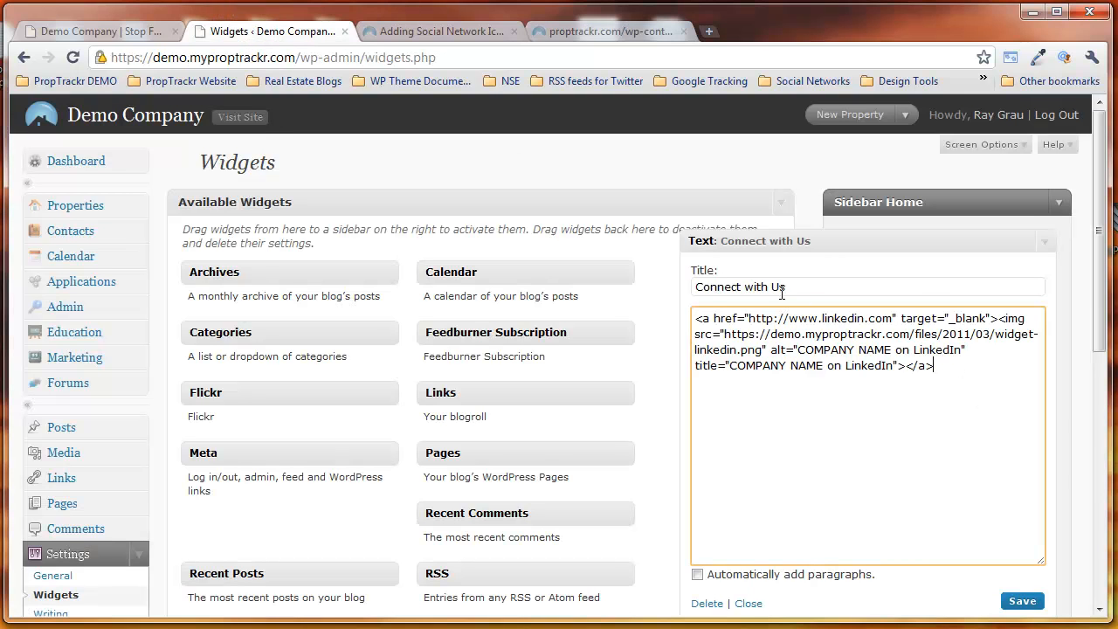
{"action": "left_click_drag", "start_coordinate": [935, 367], "coordinate": [697, 320]}
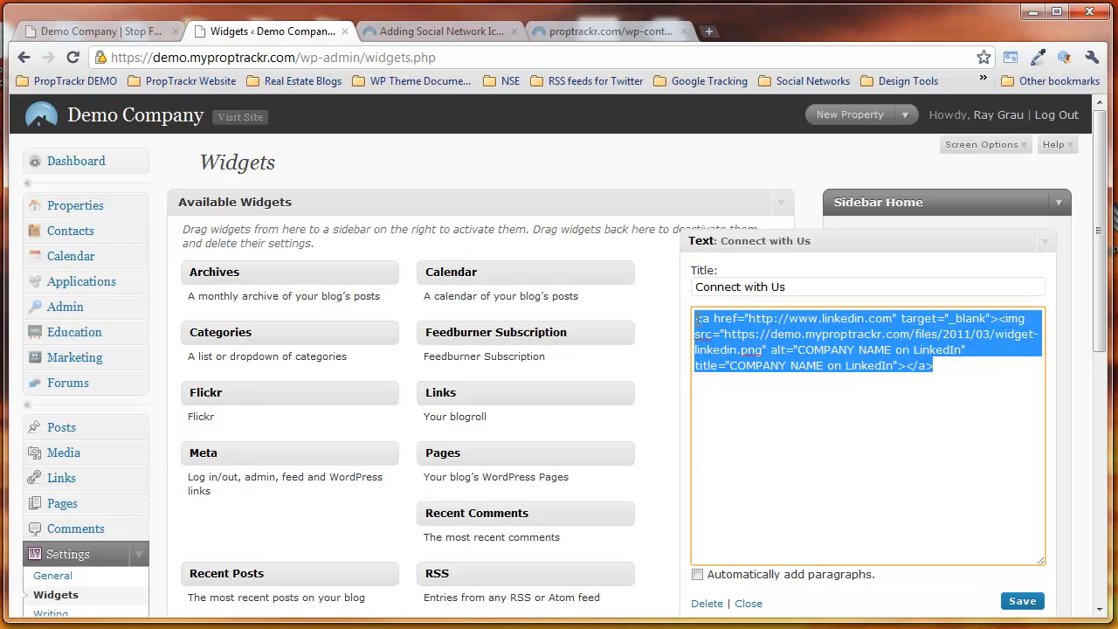
{"action": "right_click", "coordinate": [832, 367]}
{"action": "left_click", "coordinate": [882, 454]}
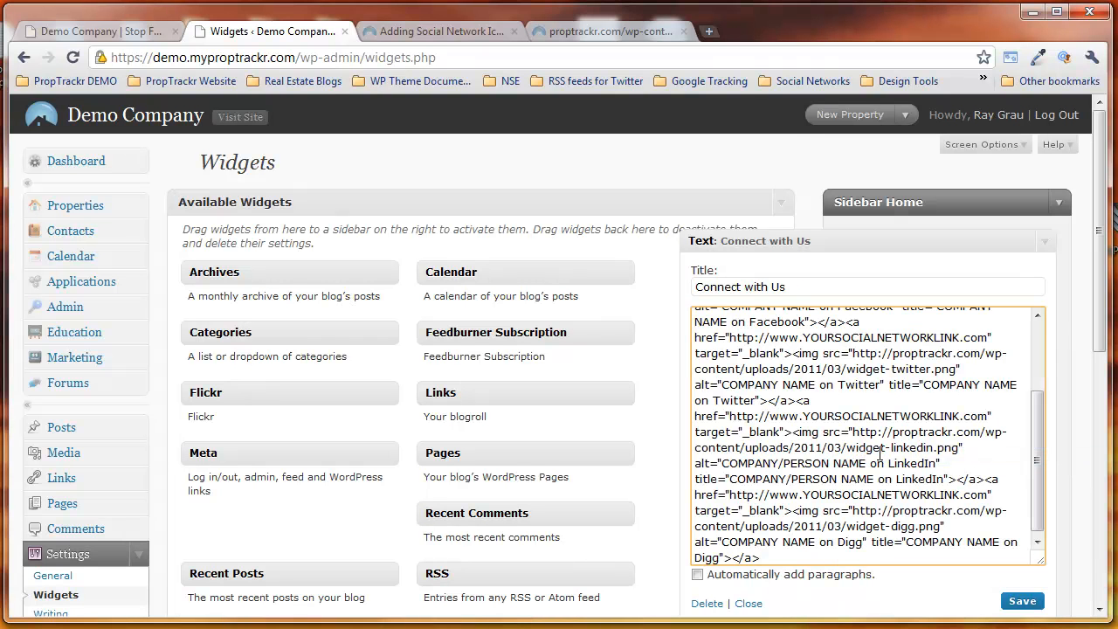
{"action": "left_click", "coordinate": [1019, 599]}
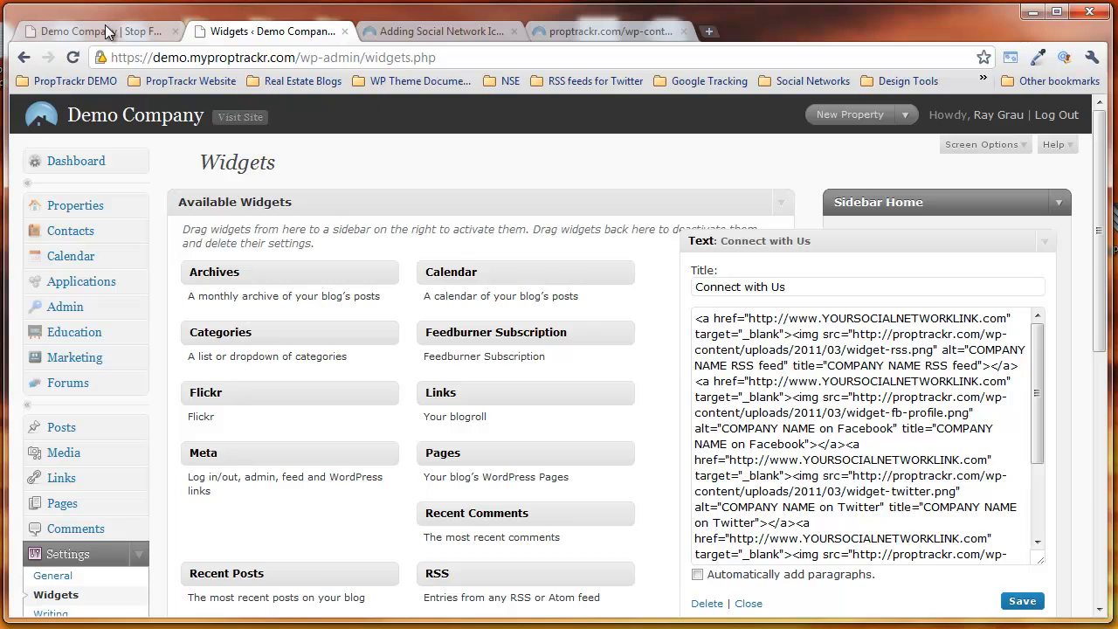
Step: Refresh the demo site's home page to check the social network icons in the Connect with Us sidebar box
{"action": "left_click", "coordinate": [87, 31]}
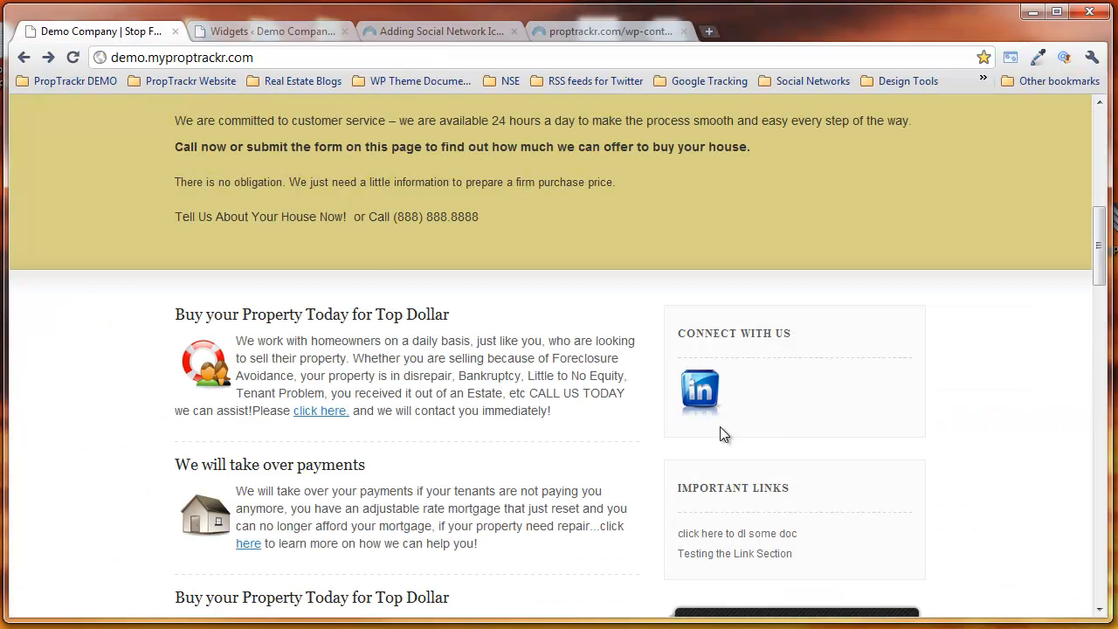
{"action": "key", "text": "F5"}
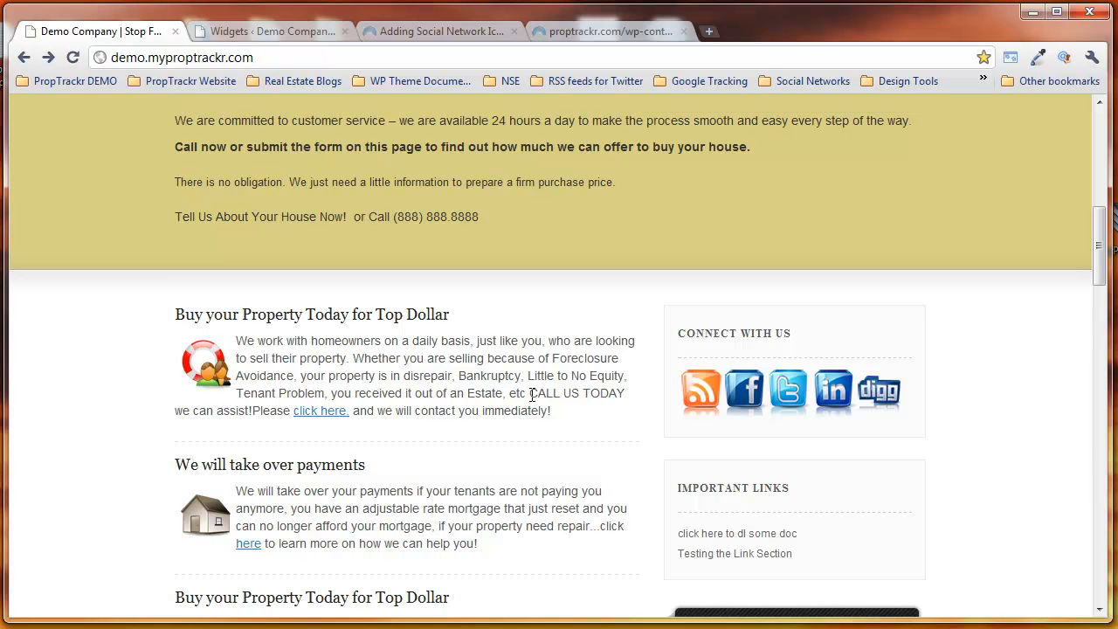
Step: Open the demo site's RSS feed from the Blog page, copy its URL and return to the home page
{"action": "scroll", "coordinate": [532, 395], "scroll_direction": "up", "scroll_amount": 8}
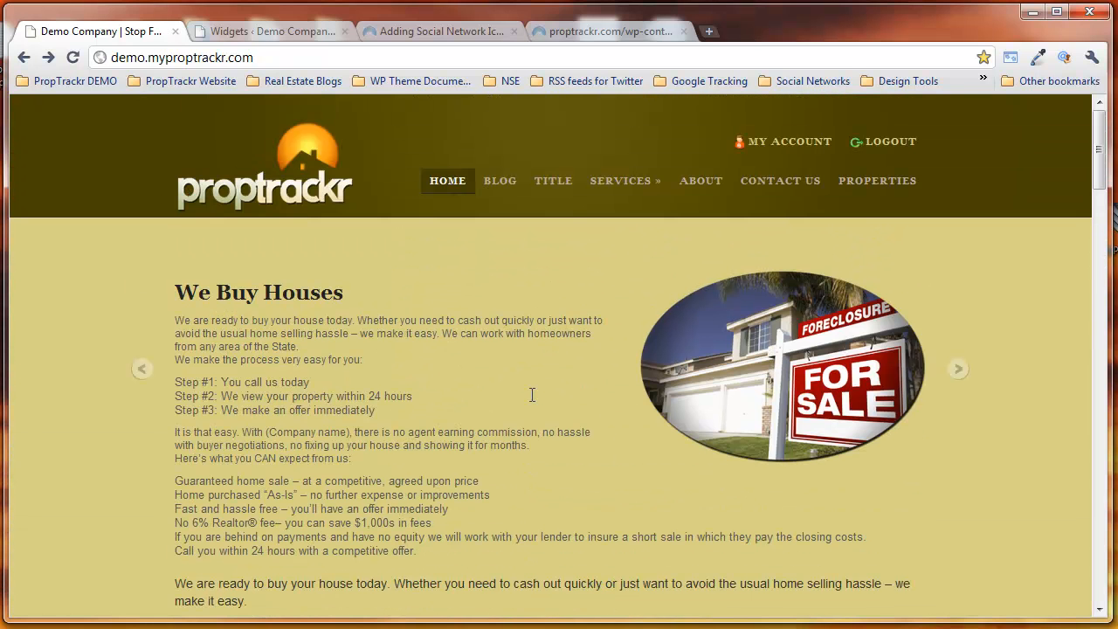
{"action": "left_click", "coordinate": [500, 187]}
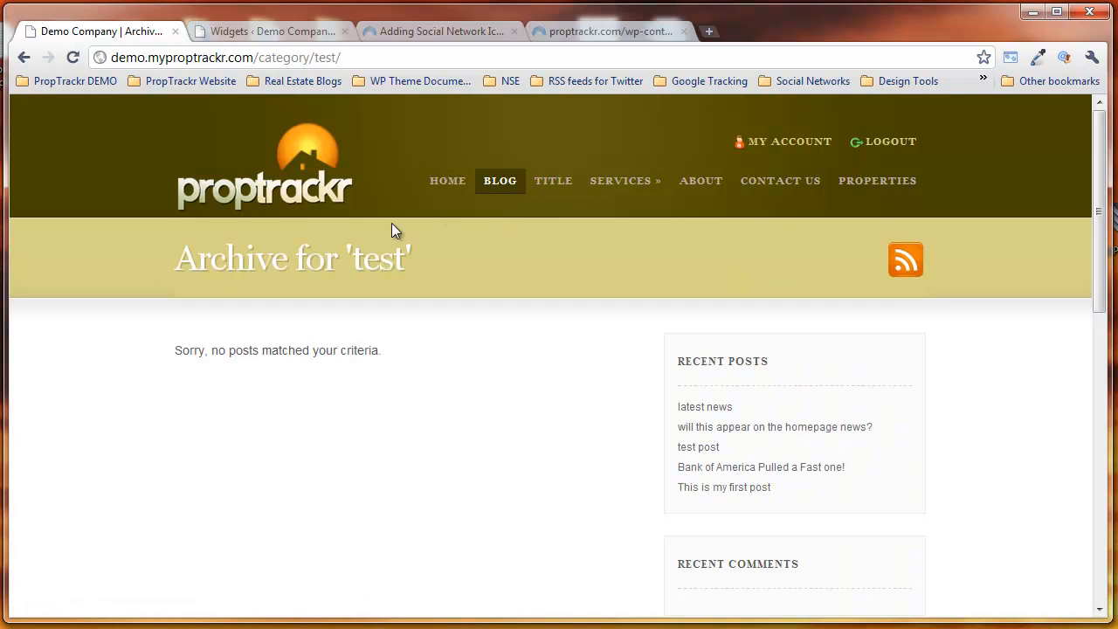
{"action": "left_click", "coordinate": [909, 265]}
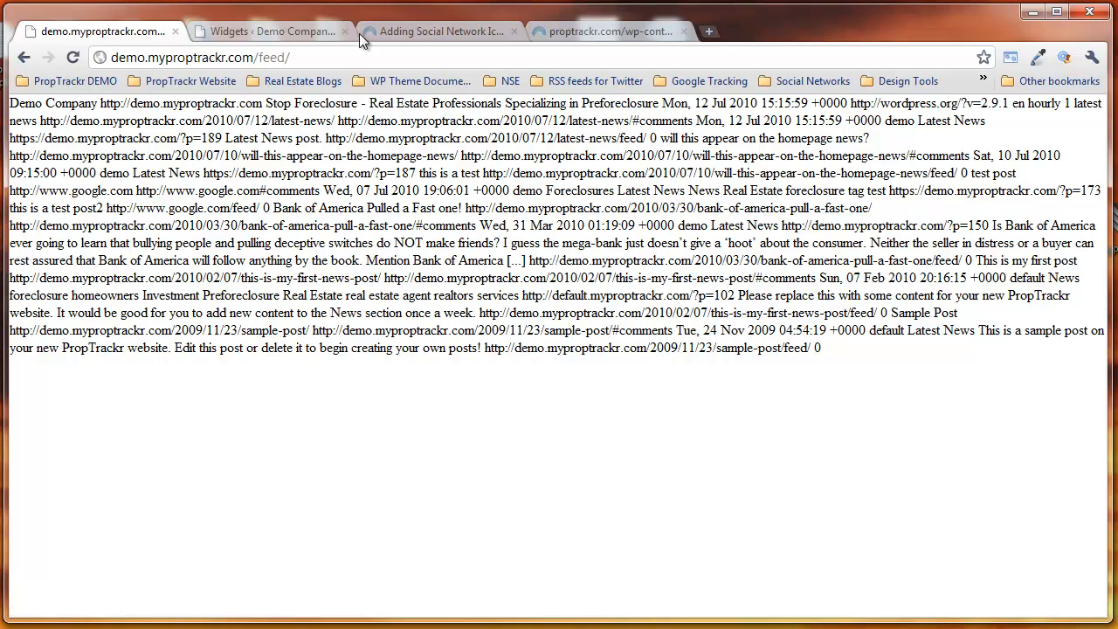
{"action": "left_click_drag", "start_coordinate": [304, 56], "coordinate": [118, 60]}
{"action": "right_click", "coordinate": [125, 54]}
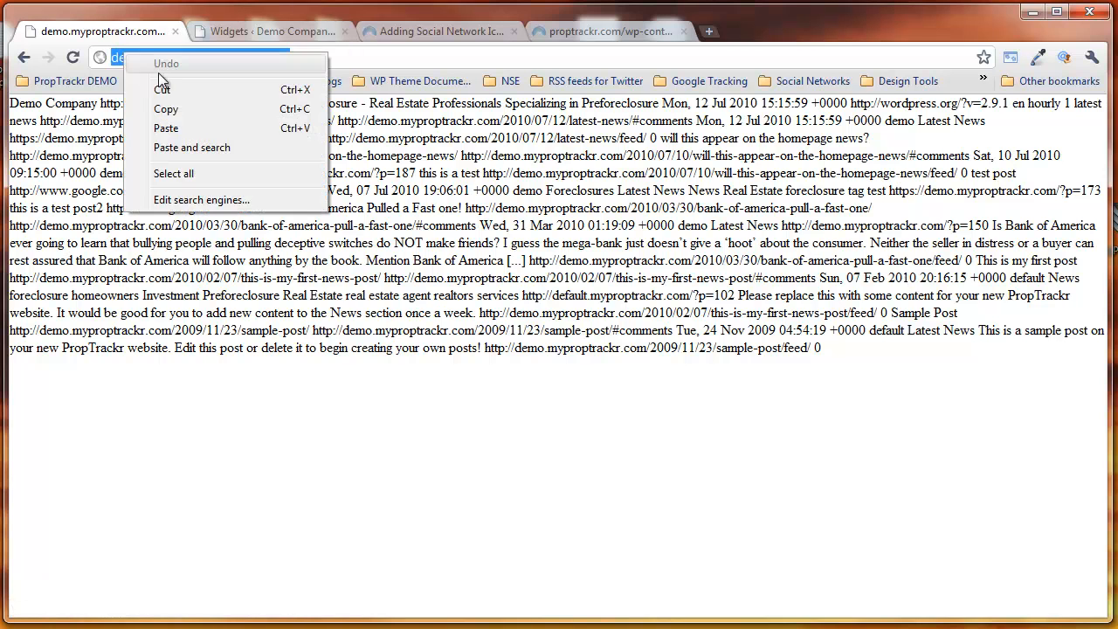
{"action": "left_click", "coordinate": [168, 109]}
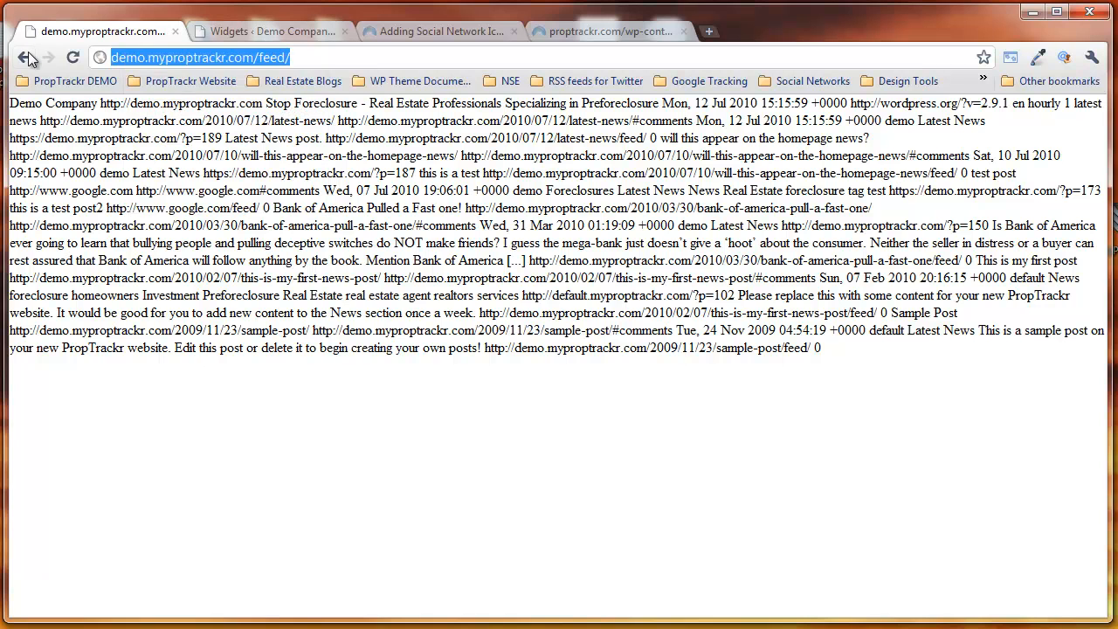
{"action": "left_click", "coordinate": [23, 58]}
{"action": "left_click", "coordinate": [24, 58]}
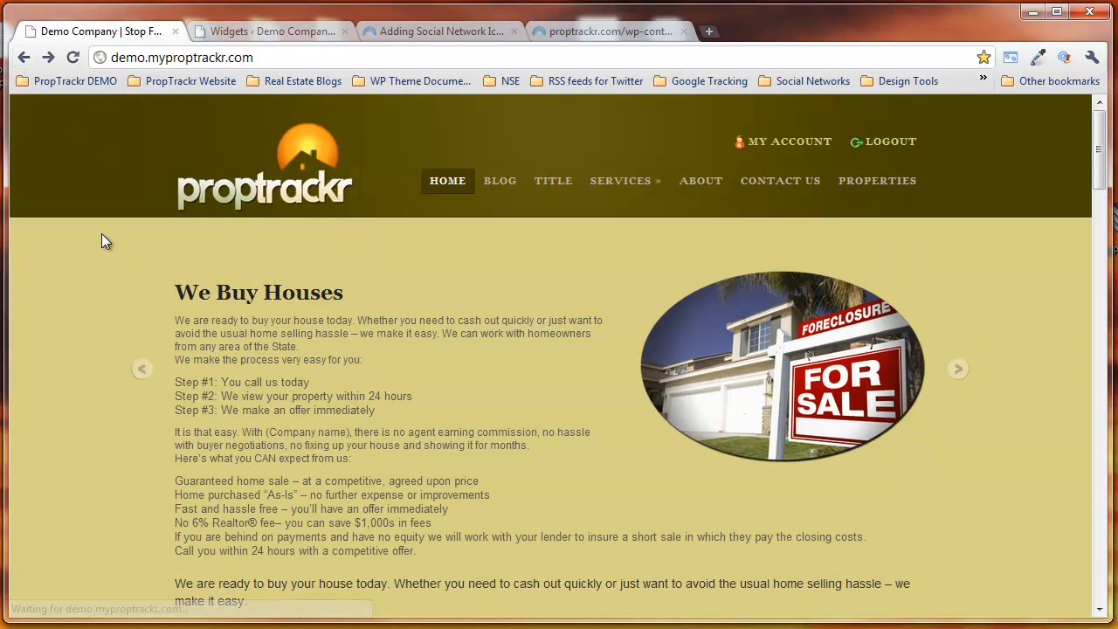
{"action": "left_click", "coordinate": [249, 35]}
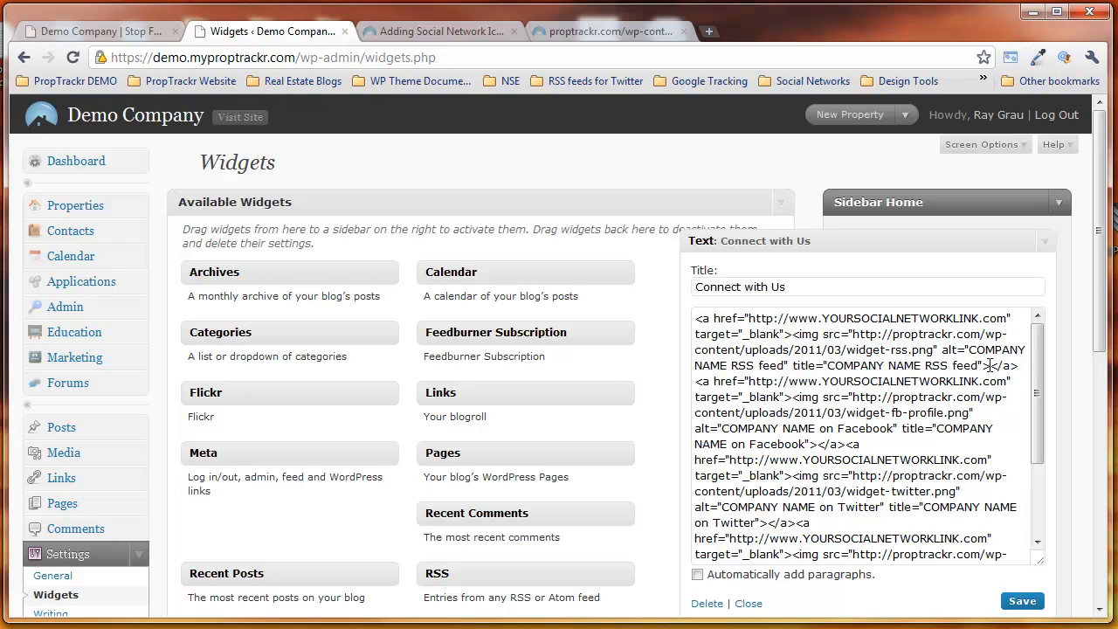
{"action": "left_click_drag", "start_coordinate": [989, 365], "coordinate": [695, 323]}
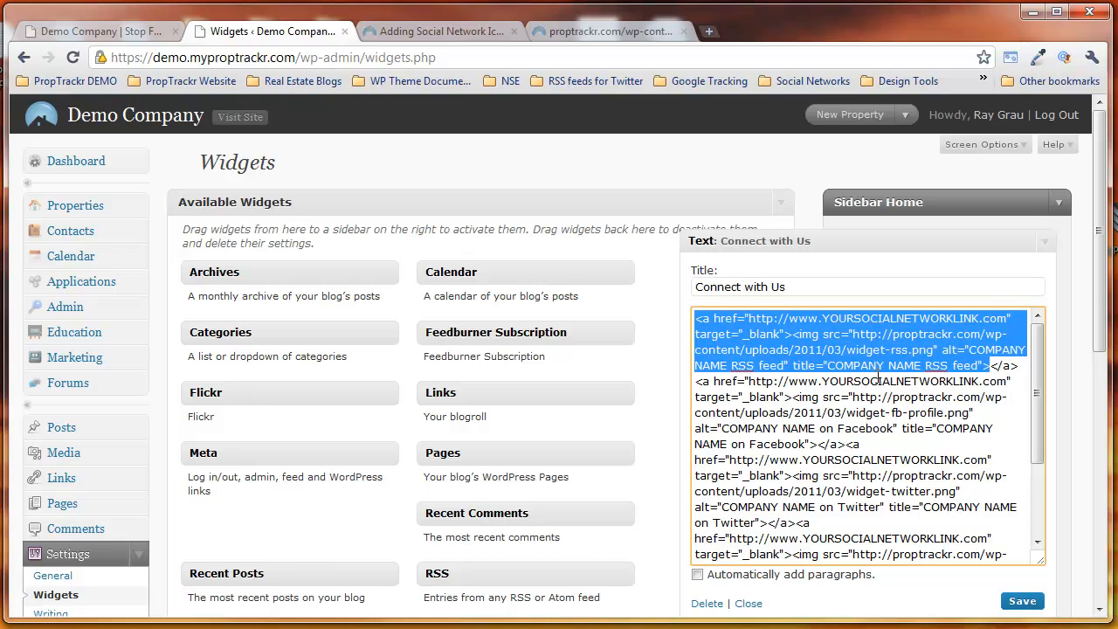
{"action": "left_click", "coordinate": [779, 335]}
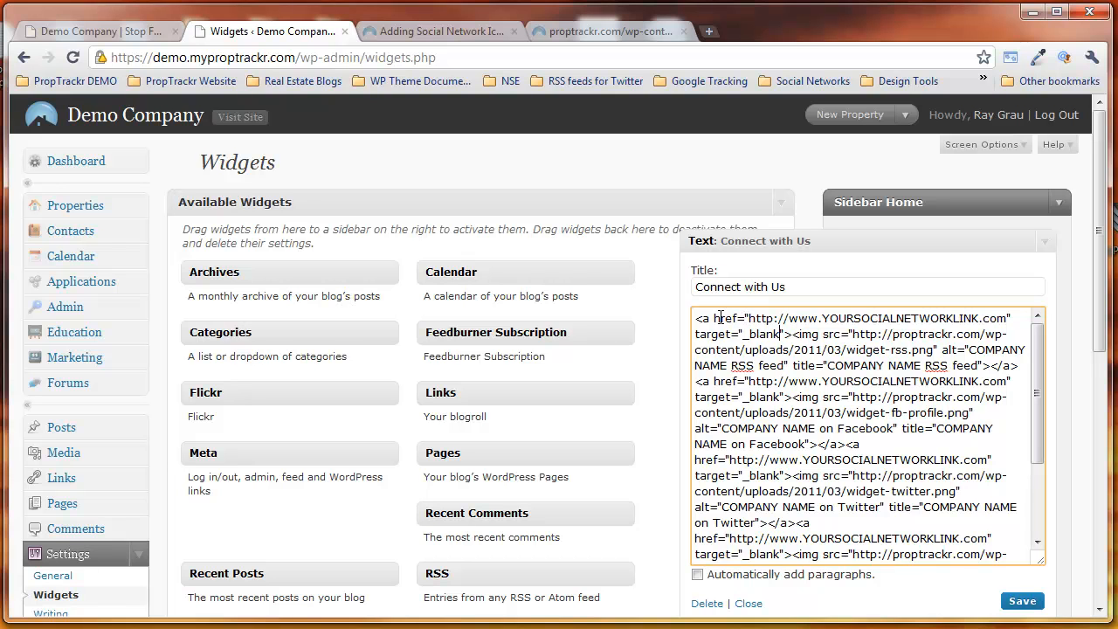
{"action": "left_click_drag", "start_coordinate": [748, 320], "coordinate": [1008, 319]}
{"action": "key", "text": "ctrl+v"}
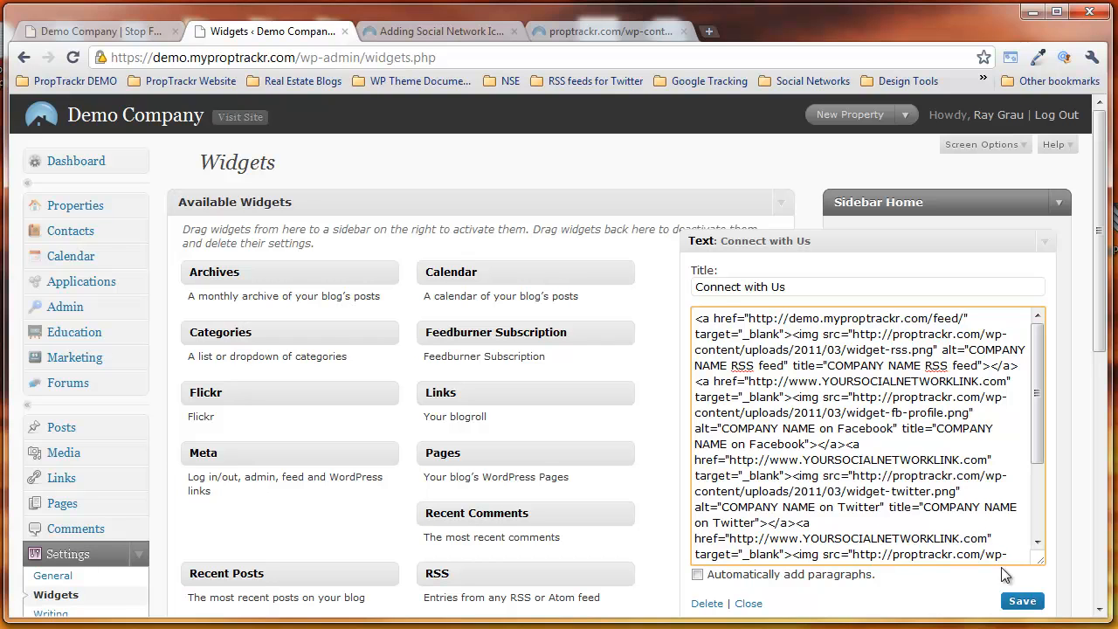
{"action": "left_click", "coordinate": [1018, 602]}
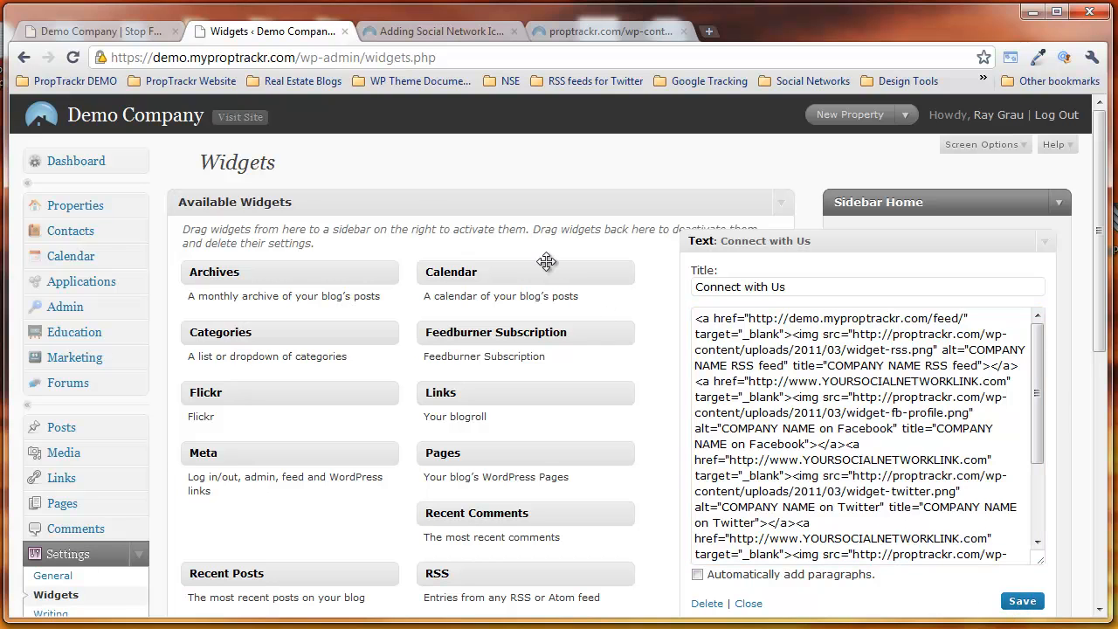
Step: Refresh the demo site's home page, test the RSS icon's link and close the tab it opens
{"action": "left_click", "coordinate": [77, 33]}
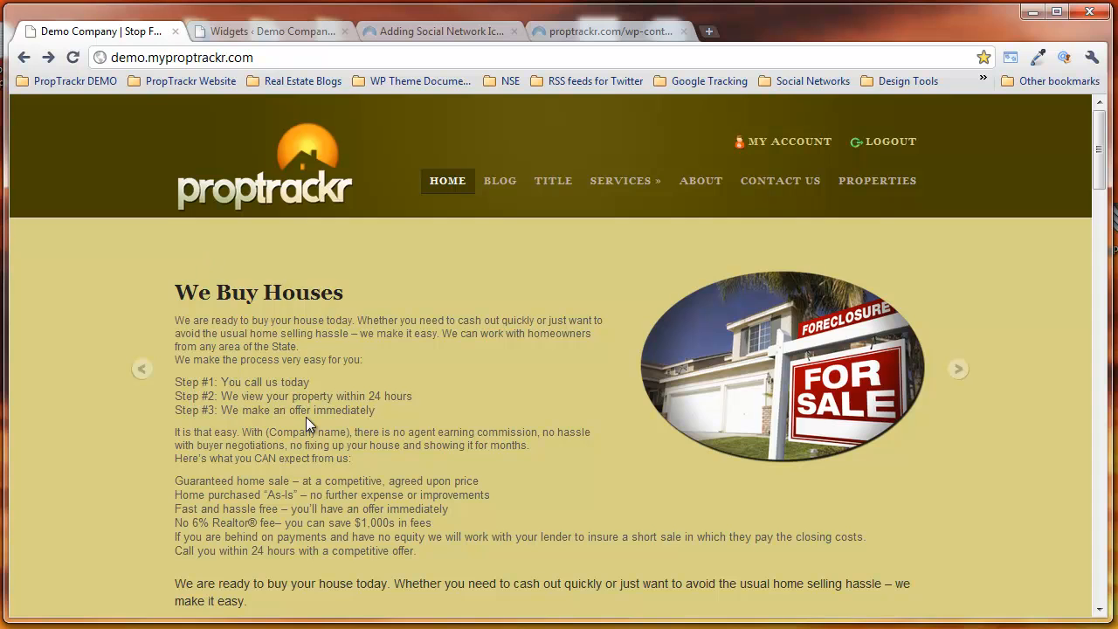
{"action": "key", "text": "F5"}
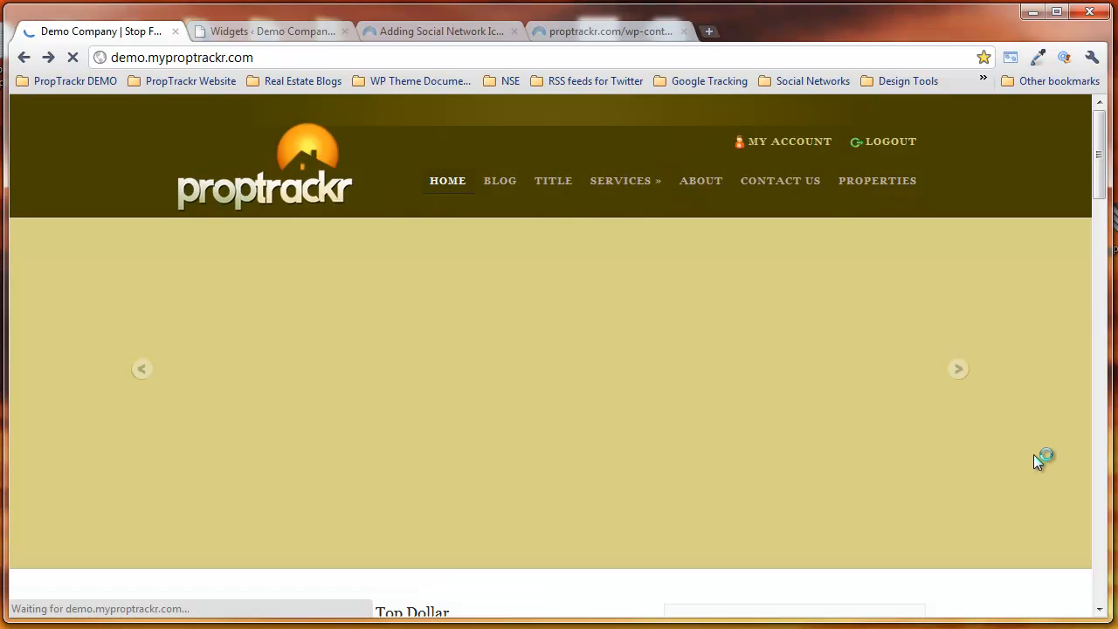
{"action": "scroll", "coordinate": [1033, 461], "scroll_direction": "down", "scroll_amount": 4}
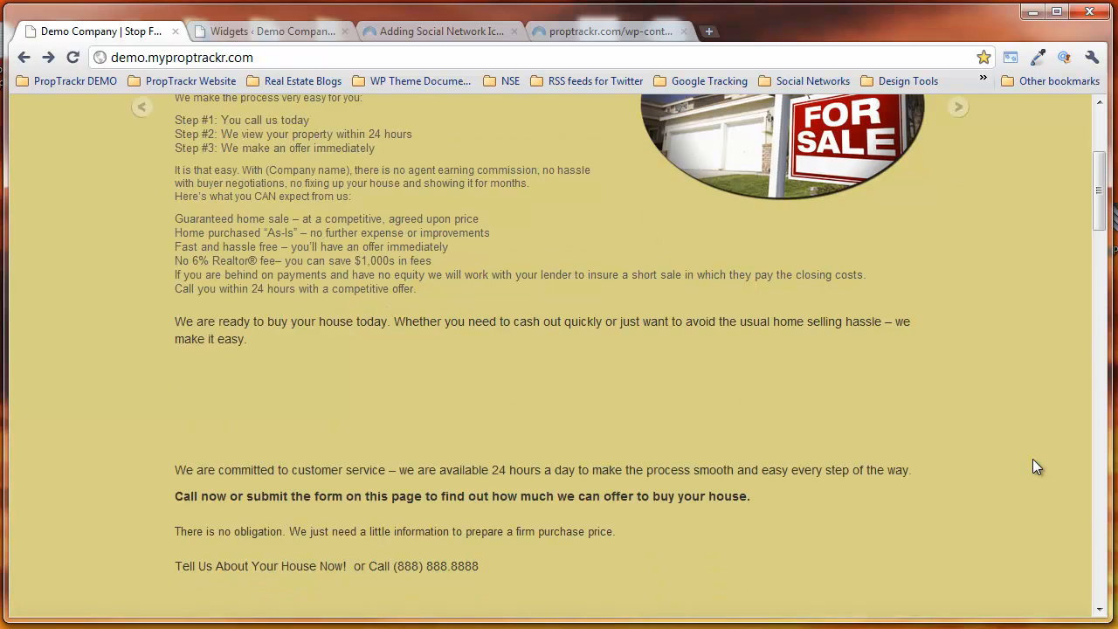
{"action": "scroll", "coordinate": [1031, 460], "scroll_direction": "down", "scroll_amount": 2}
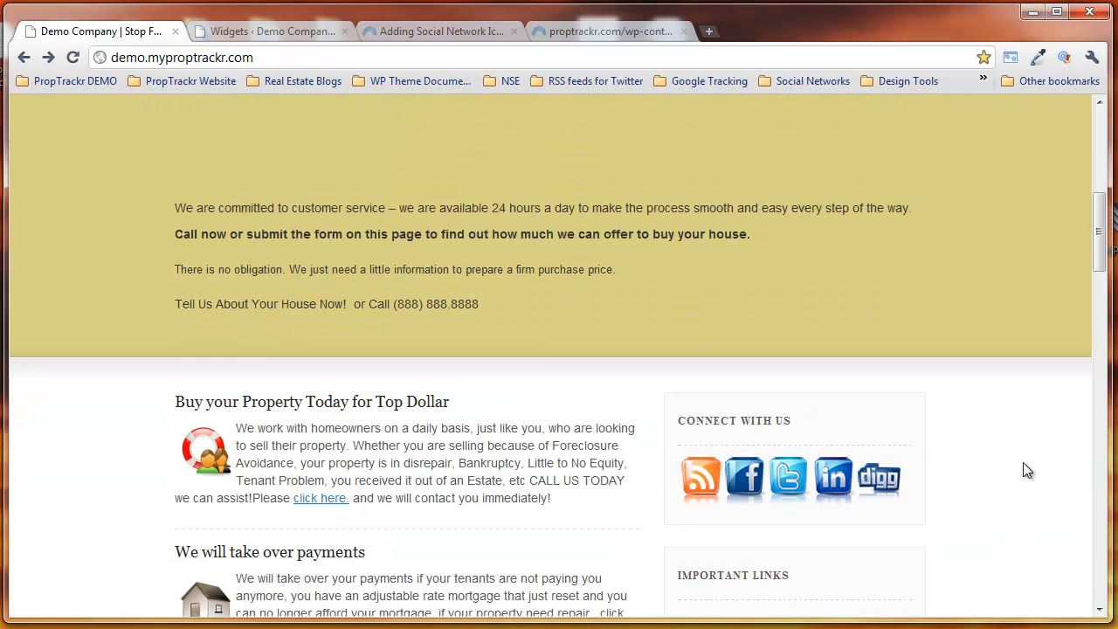
{"action": "left_click", "coordinate": [704, 489]}
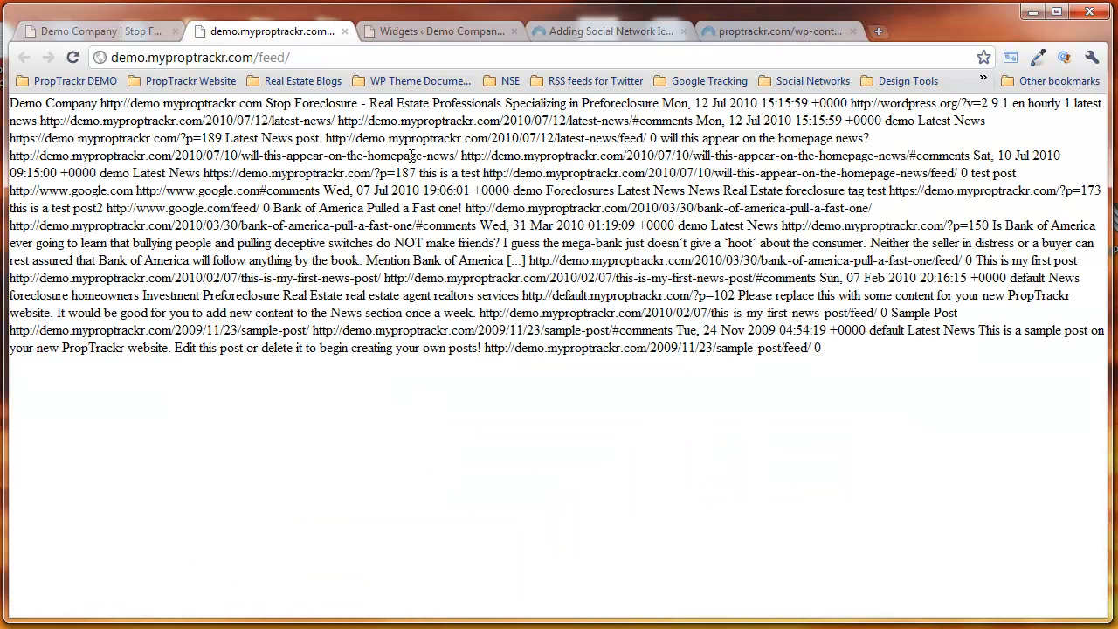
{"action": "left_click", "coordinate": [344, 32]}
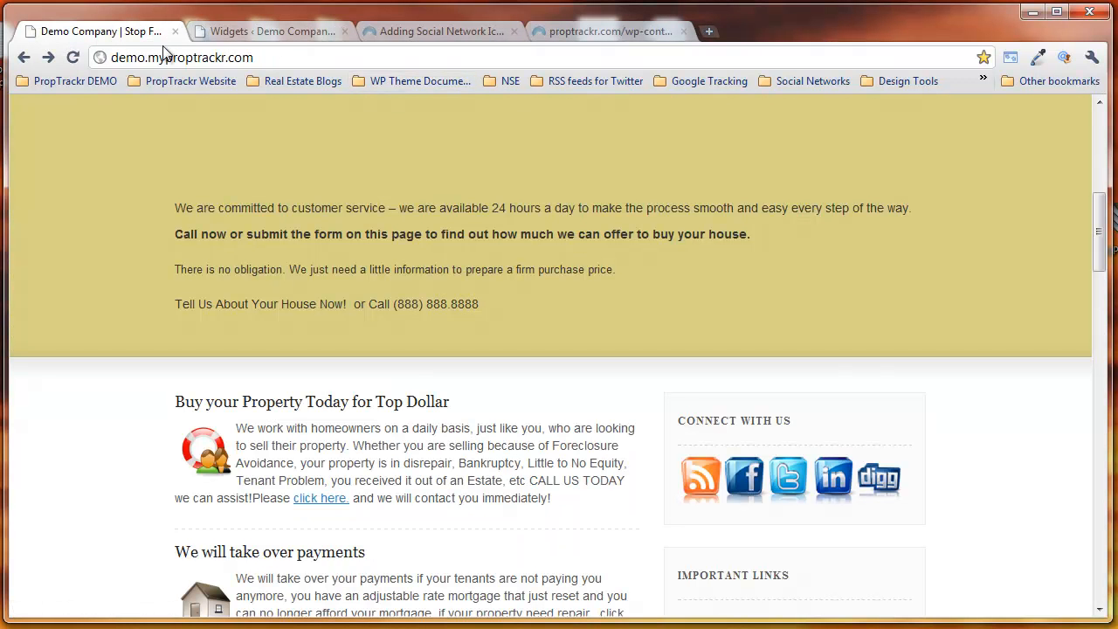
Step: Return to the Connect with Us widget and examine the Facebook icon's placeholder link in its code
{"action": "left_click", "coordinate": [262, 31]}
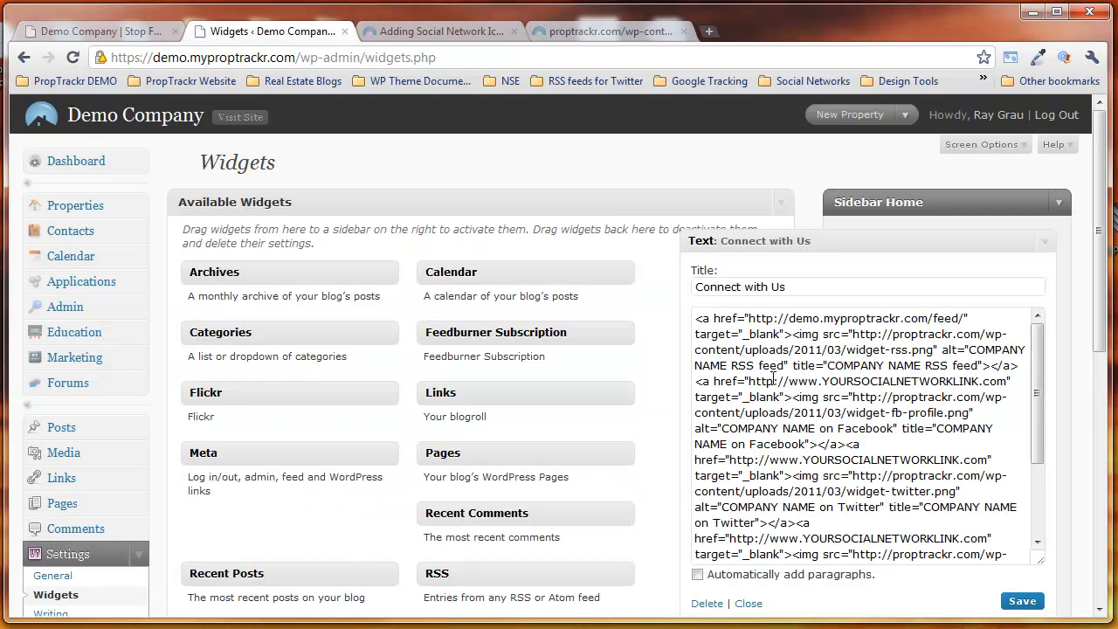
{"action": "left_click_drag", "start_coordinate": [749, 382], "coordinate": [1006, 383]}
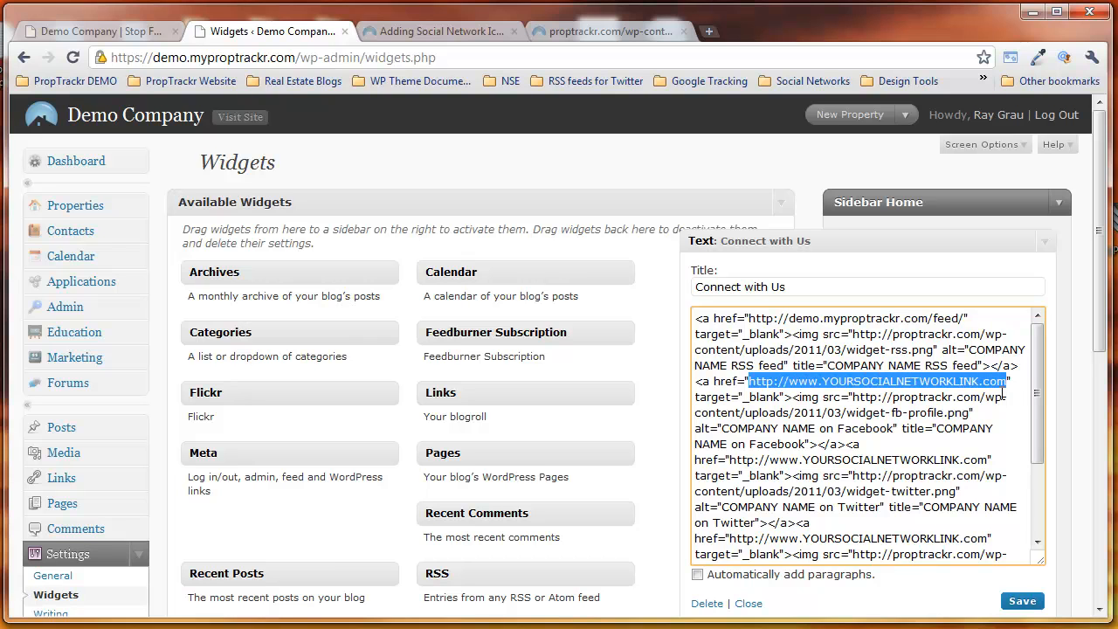
{"action": "left_click", "coordinate": [1045, 241]}
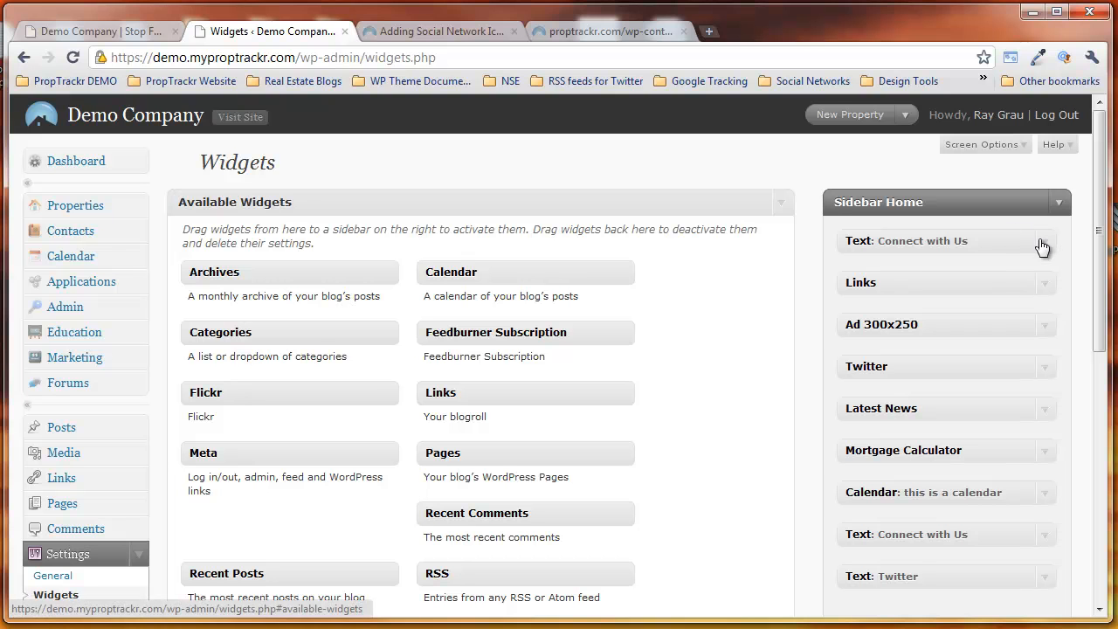
{"action": "left_click", "coordinate": [1044, 243]}
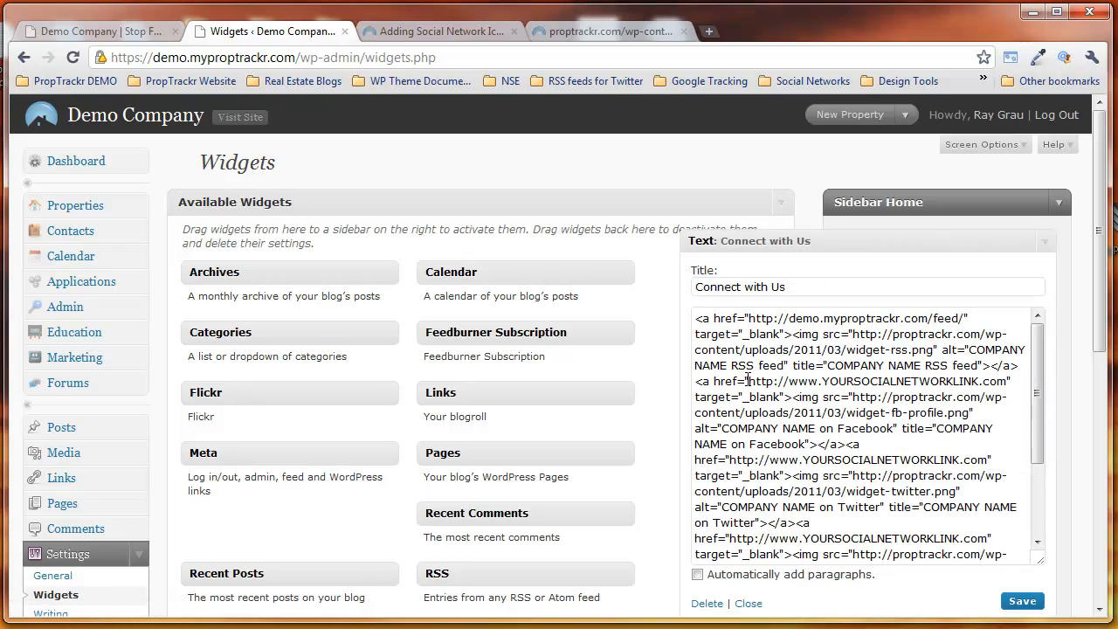
{"action": "left_click_drag", "start_coordinate": [748, 380], "coordinate": [1009, 382]}
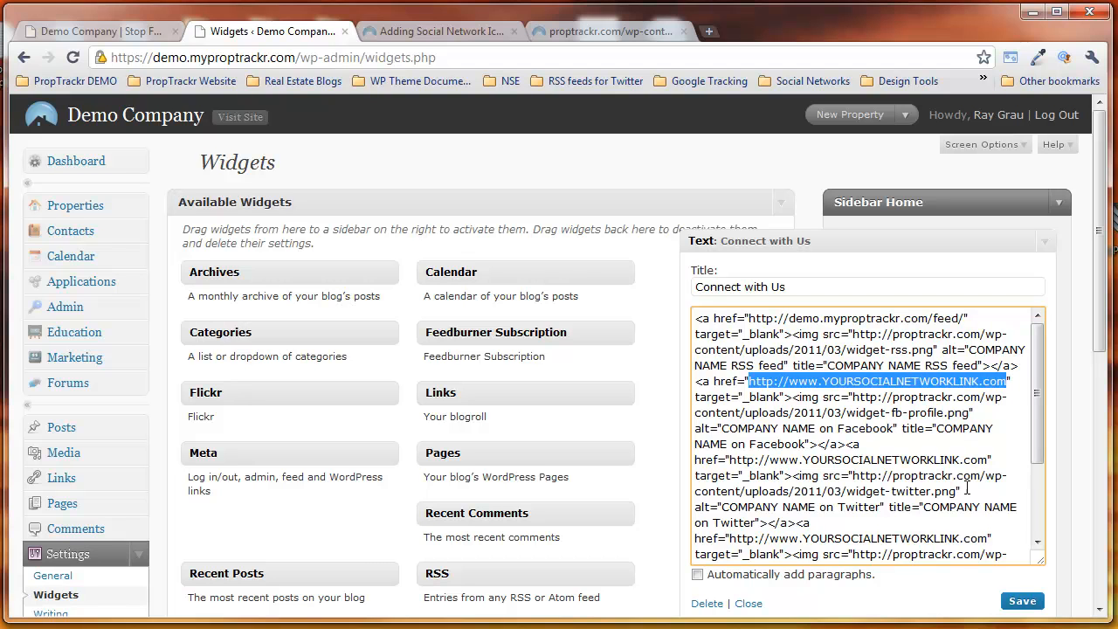
Step: Copy all the HTML code from the Connect with Us widget in Sidebar Home
{"action": "left_click", "coordinate": [905, 472]}
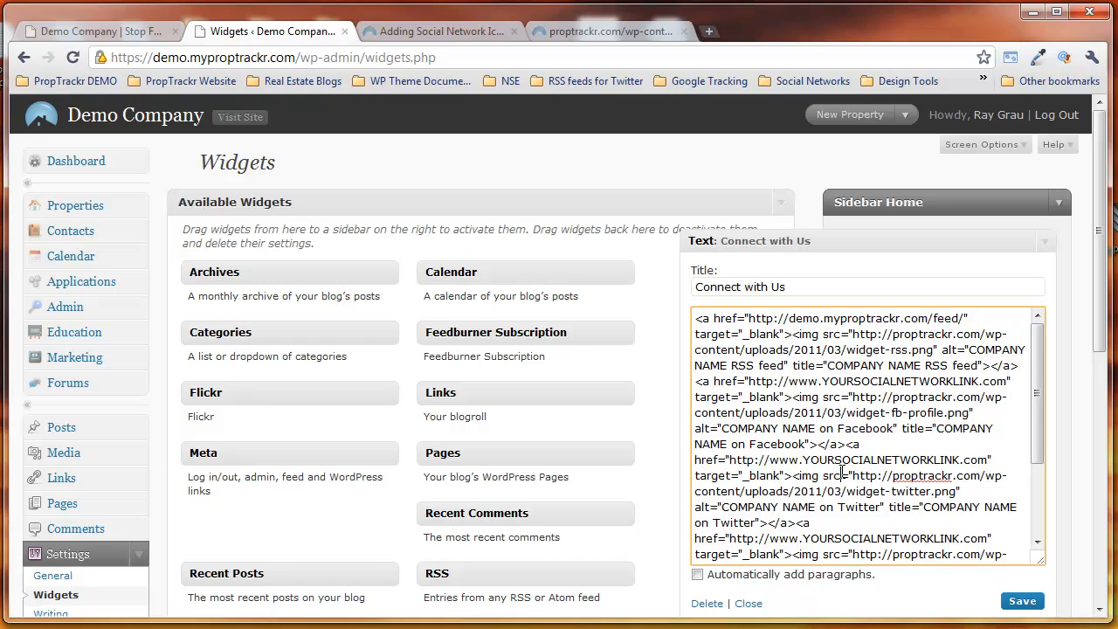
{"action": "key", "text": "ctrl+a"}
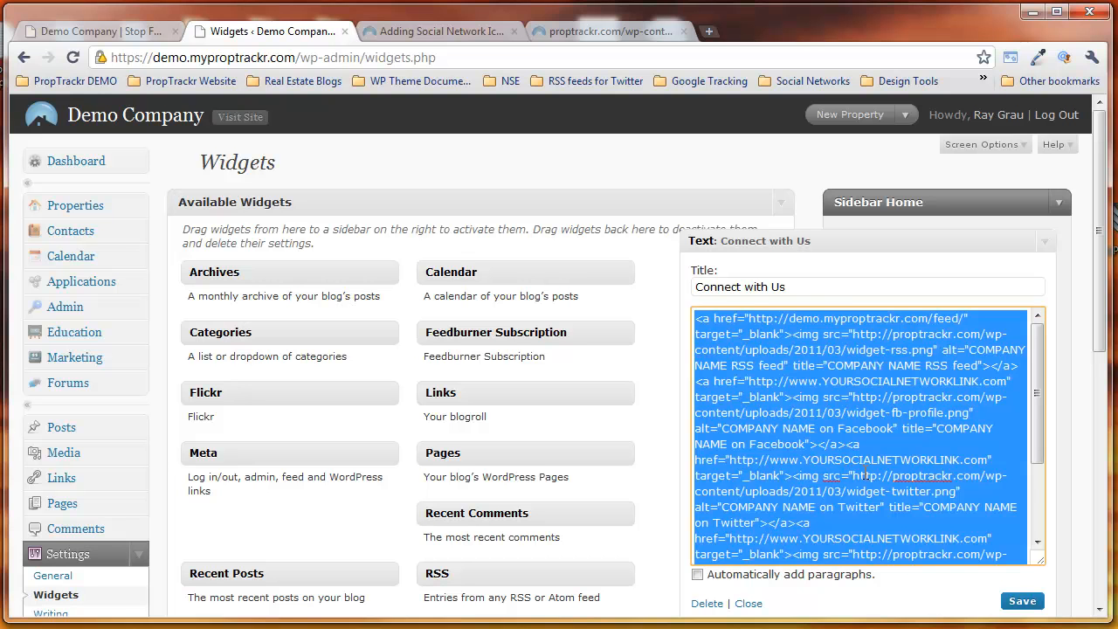
{"action": "right_click", "coordinate": [826, 432]}
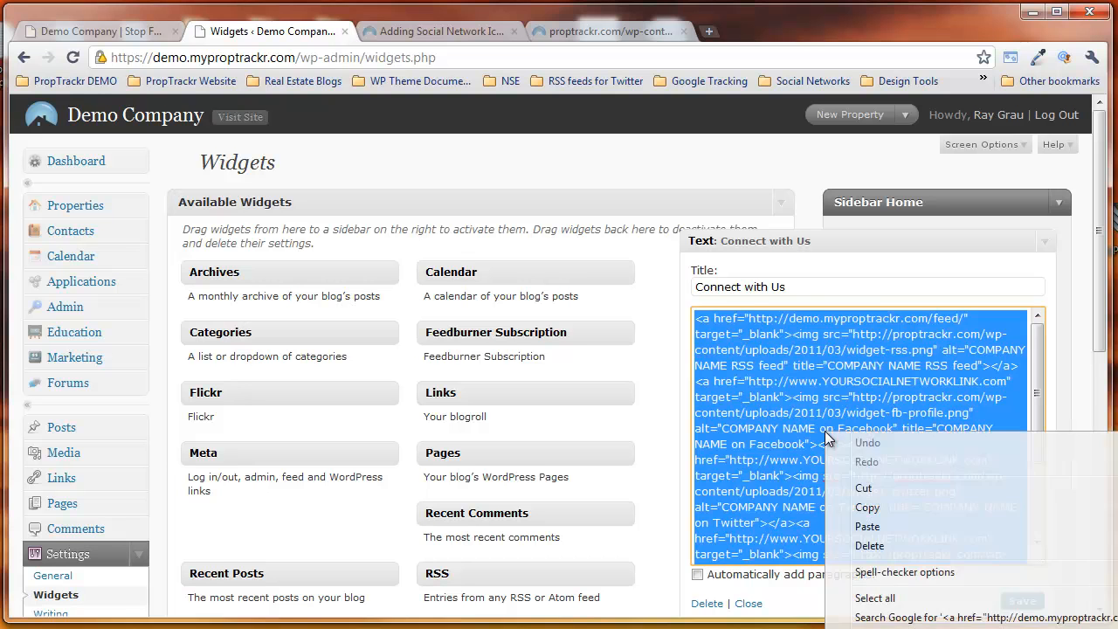
{"action": "left_click", "coordinate": [877, 508]}
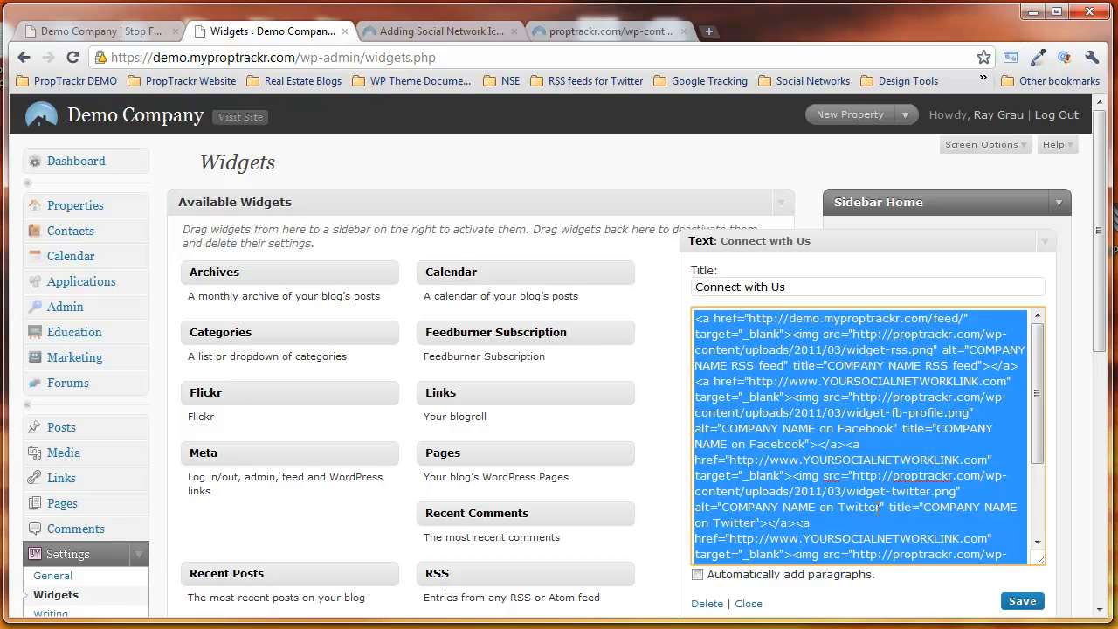
Step: Collapse Sidebar Home, expand Sidebar Blog and add a Text widget above its Recent Posts widget
{"action": "left_click", "coordinate": [1047, 243]}
{"action": "left_click", "coordinate": [1060, 206]}
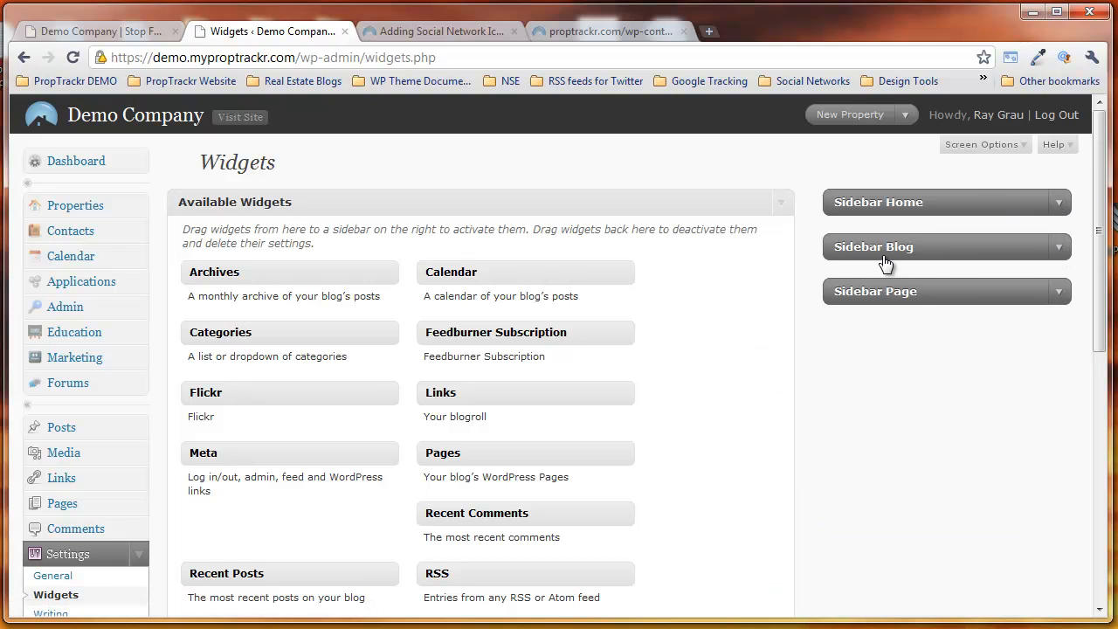
{"action": "left_click", "coordinate": [1064, 258]}
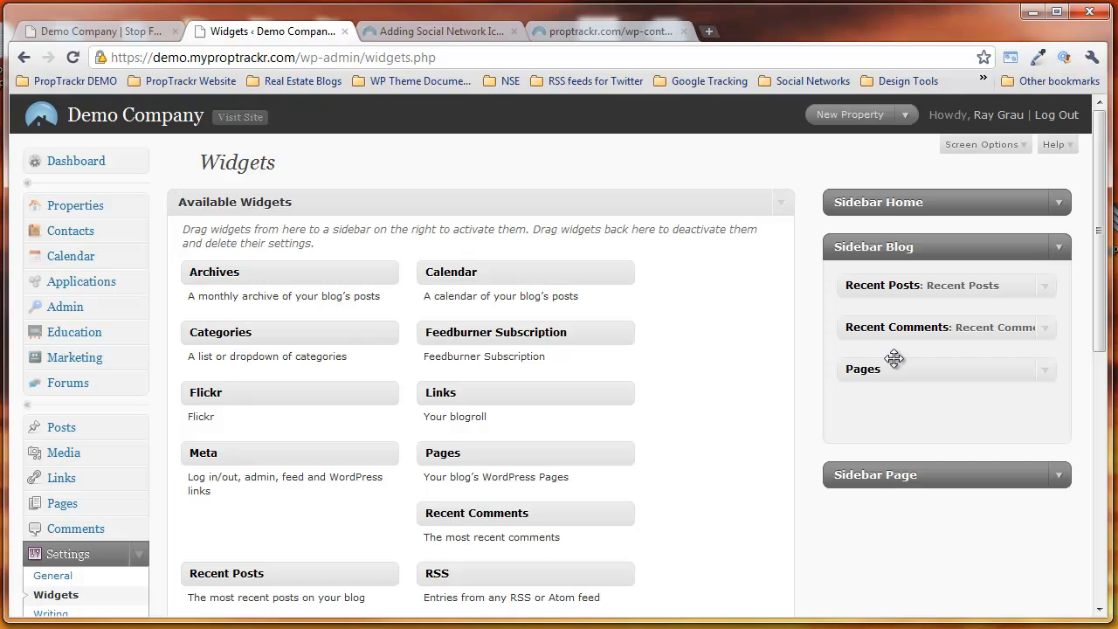
{"action": "scroll", "coordinate": [734, 480], "scroll_direction": "down", "scroll_amount": 2}
{"action": "scroll", "coordinate": [734, 480], "scroll_direction": "down", "scroll_amount": 1}
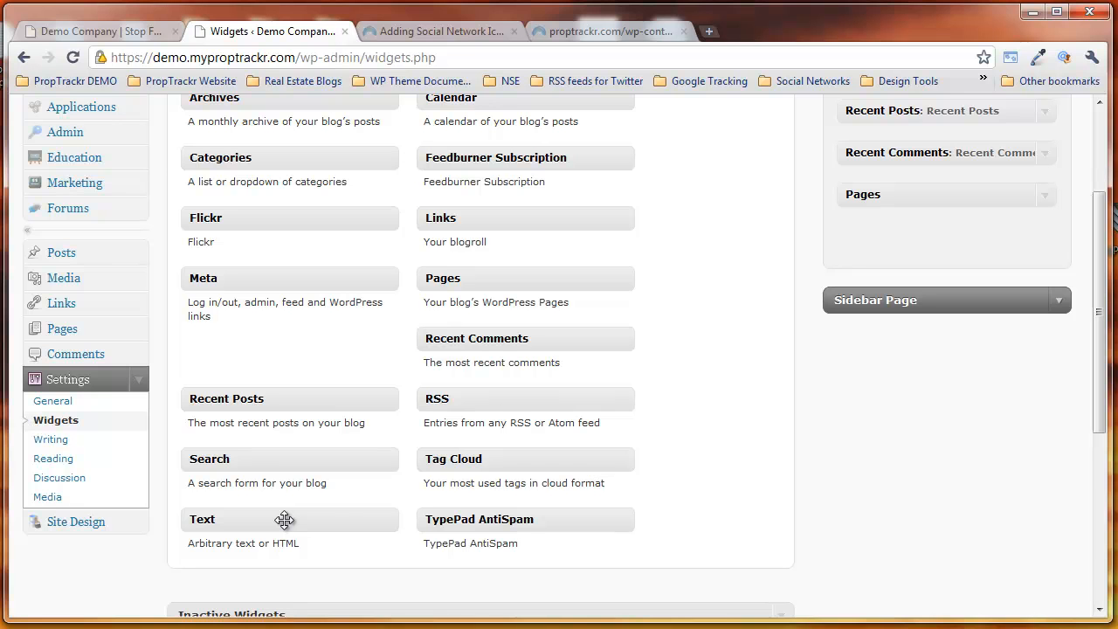
{"action": "left_click_drag", "start_coordinate": [350, 520], "coordinate": [944, 280]}
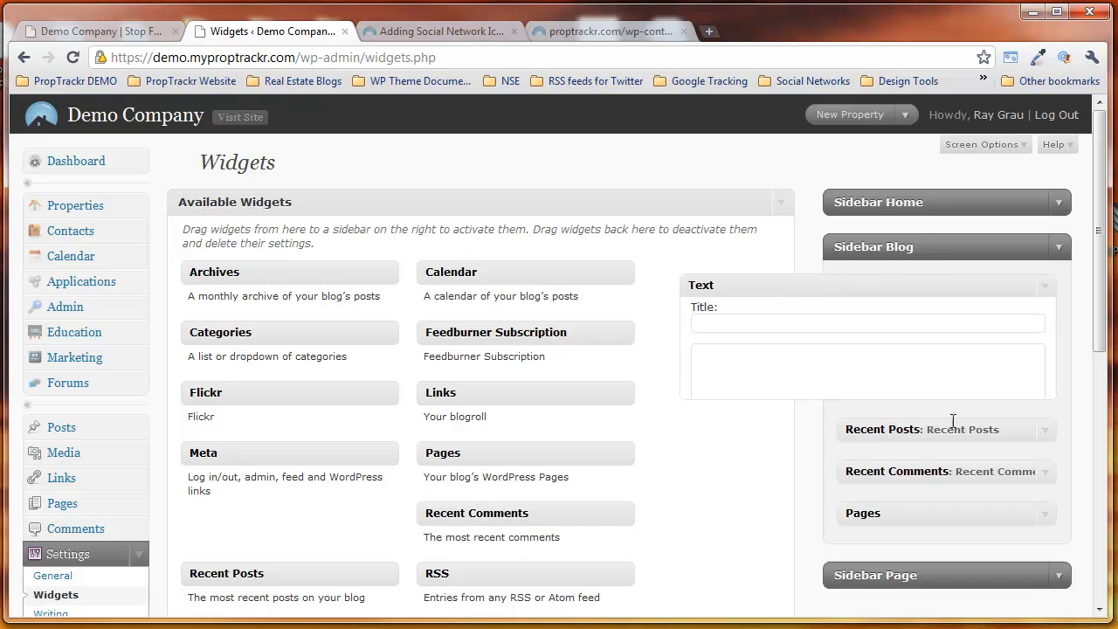
Step: Title the new Sidebar Blog text widget Connect with Us, paste the copied icon HTML into it and save it
{"action": "left_click", "coordinate": [792, 377]}
{"action": "left_click", "coordinate": [746, 338]}
{"action": "type", "text": "Connect "}
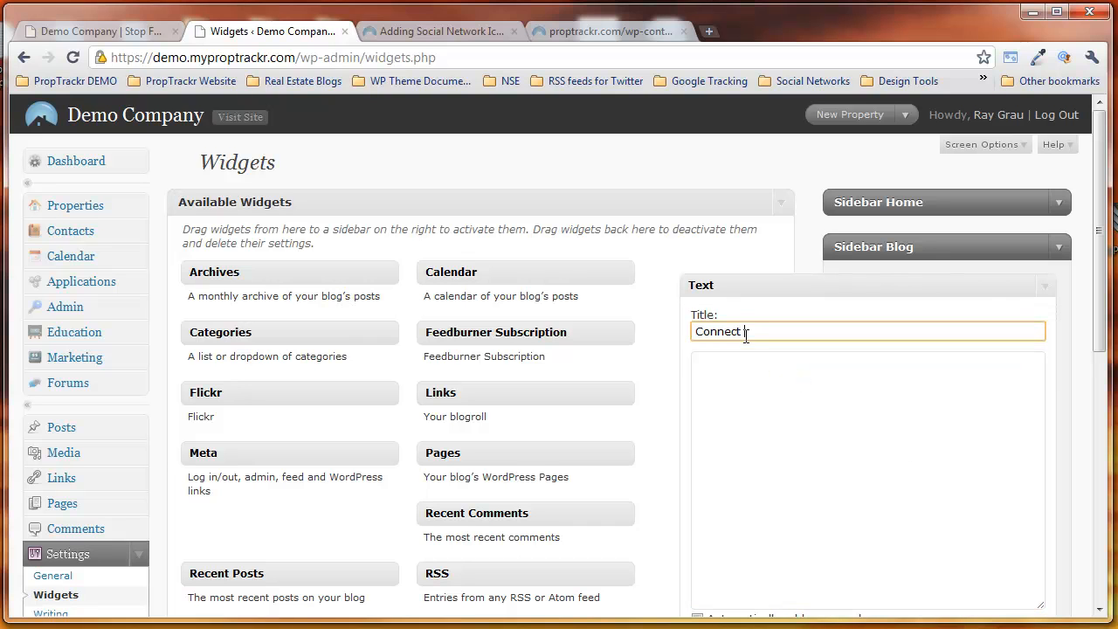
{"action": "type", "text": "with Us"}
{"action": "key", "text": "Tab"}
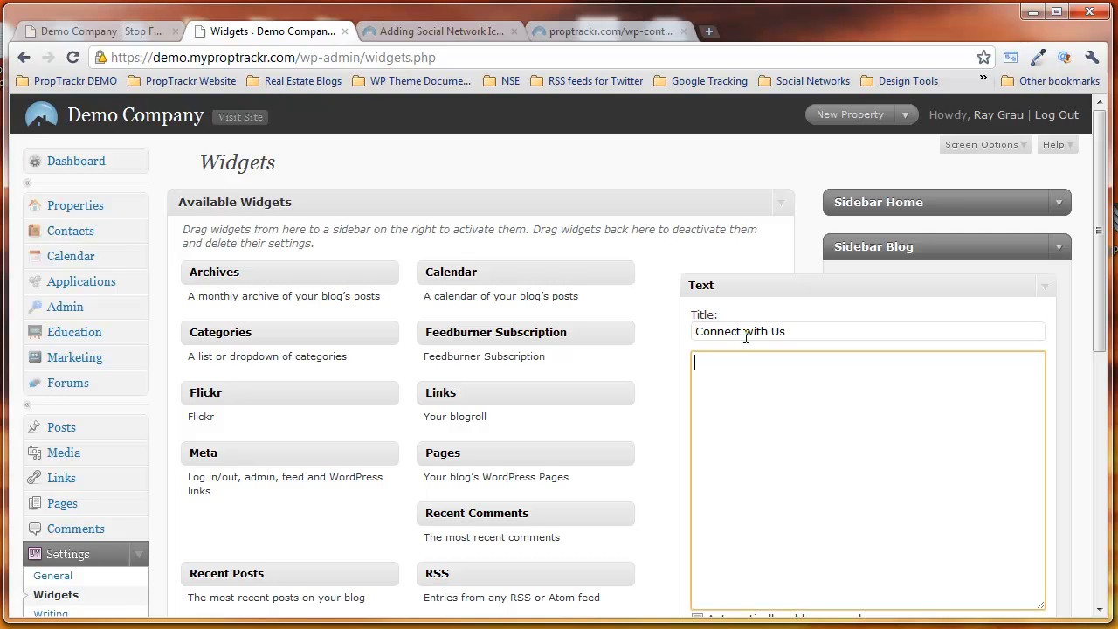
{"action": "key", "text": "ctrl+v"}
{"action": "scroll", "coordinate": [928, 320], "scroll_direction": "down", "scroll_amount": 1}
{"action": "left_click", "coordinate": [1022, 559]}
{"action": "scroll", "coordinate": [959, 491], "scroll_direction": "down", "scroll_amount": 1}
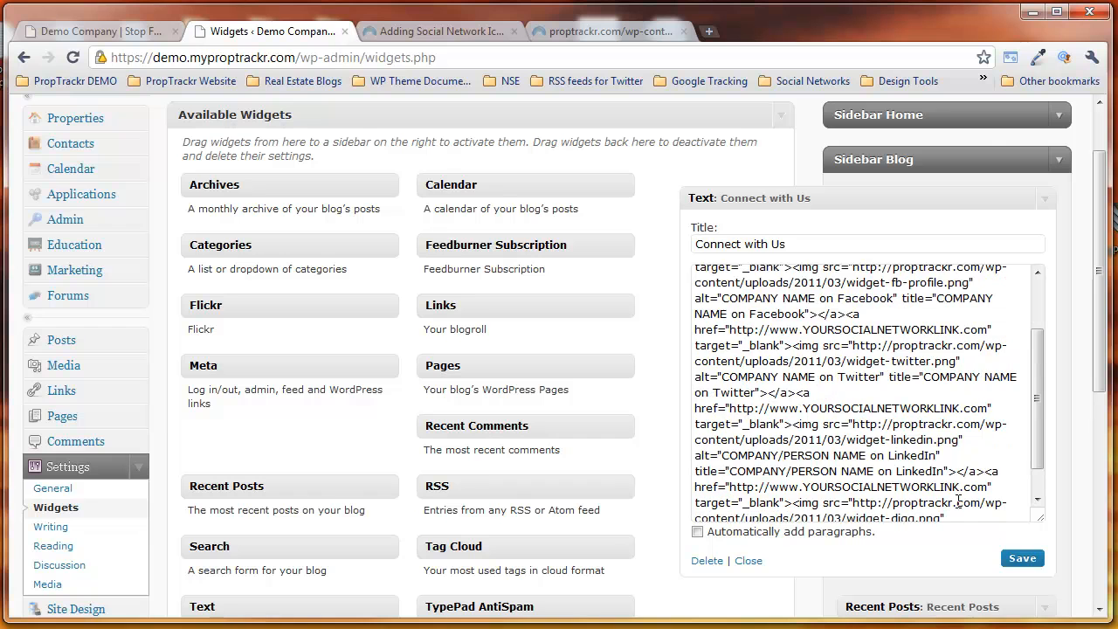
{"action": "scroll", "coordinate": [855, 506], "scroll_direction": "down", "scroll_amount": 3}
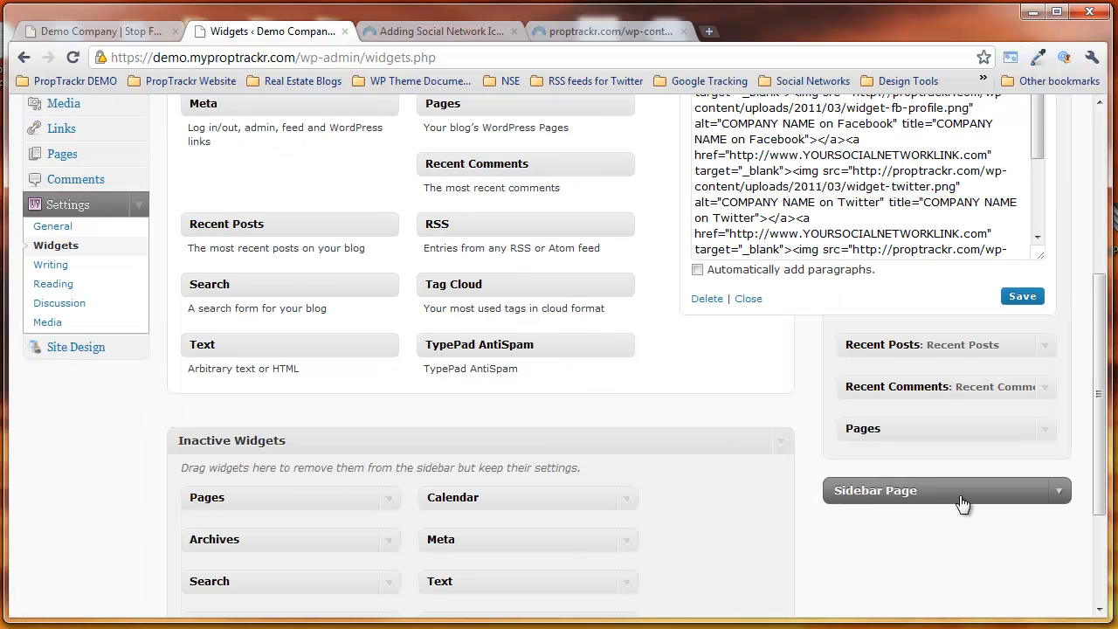